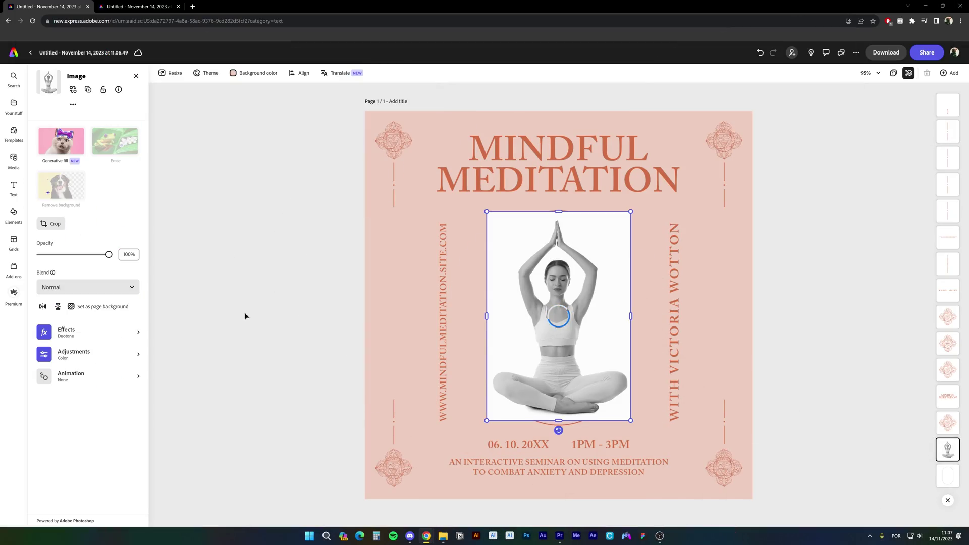
# Enlarge and raise the yoga figure on the meditation flyer, then play the Hiking Spots animation
pyautogui.moveTo(632, 211); pyautogui.dragTo(663, 166)
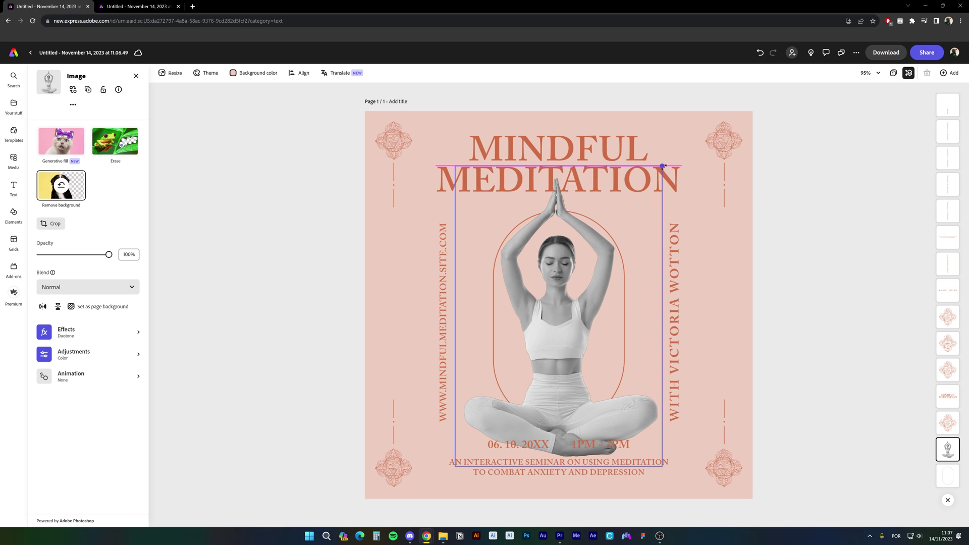
pyautogui.moveTo(568, 321); pyautogui.dragTo(567, 296)
pyautogui.click(838, 274)
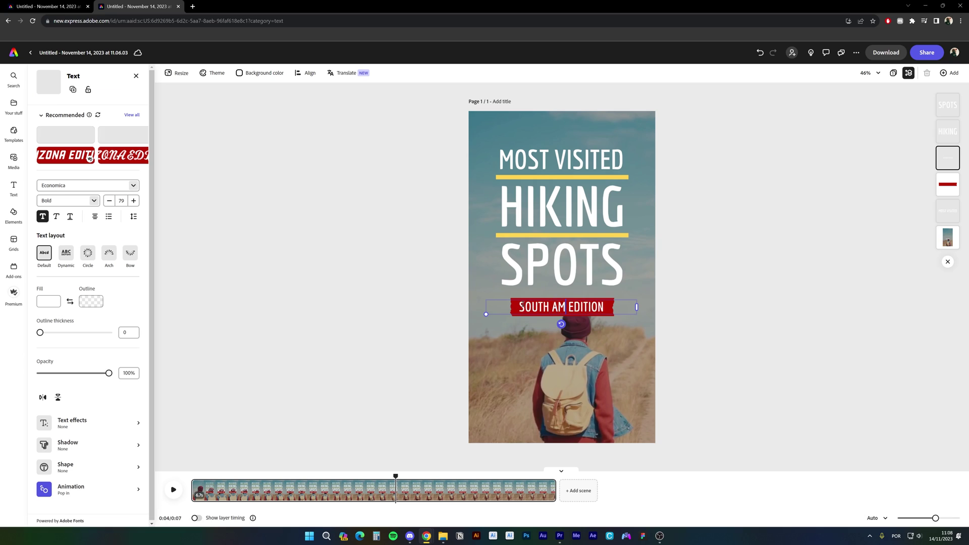
pyautogui.click(173, 489)
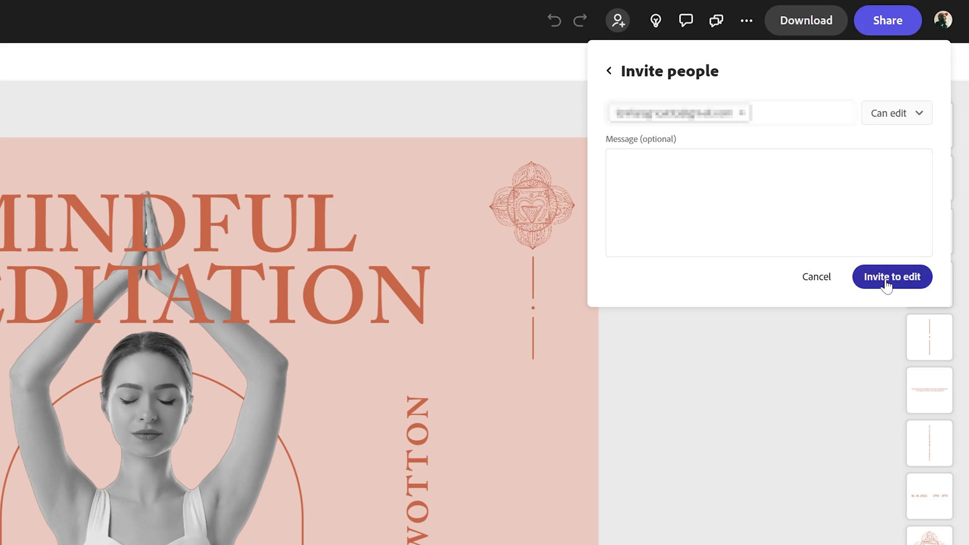
# Choose Invite to edit in the Invite people dialog
pyautogui.click(886, 279)
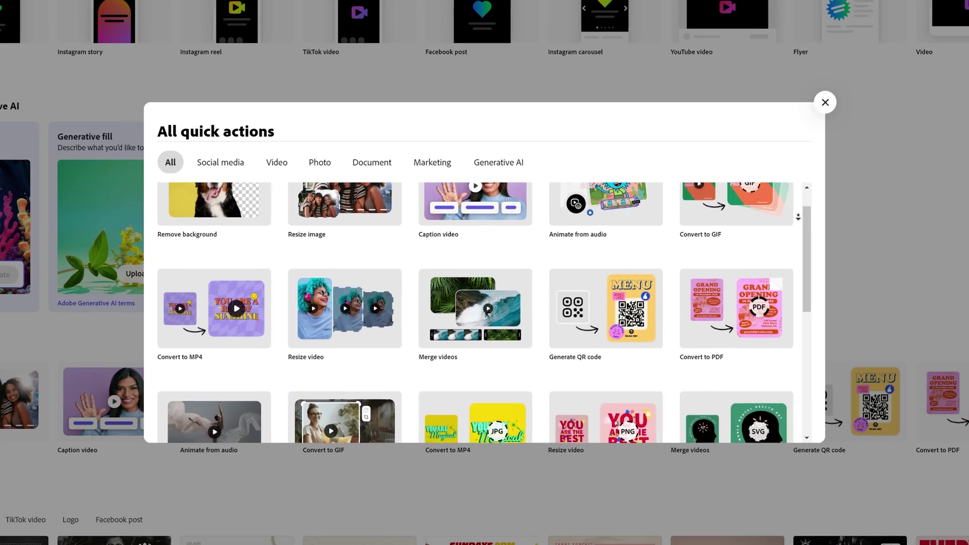
# Scroll through the All quick actions list, past Trim video, Crop video and Convert to SVG
pyautogui.scroll(-1, 485, 313)
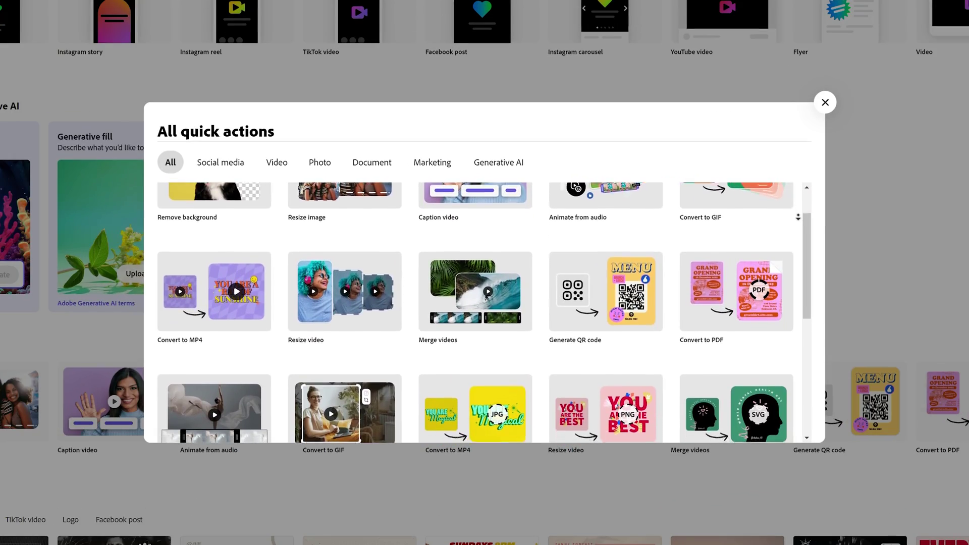
pyautogui.scroll(-3, 485, 313)
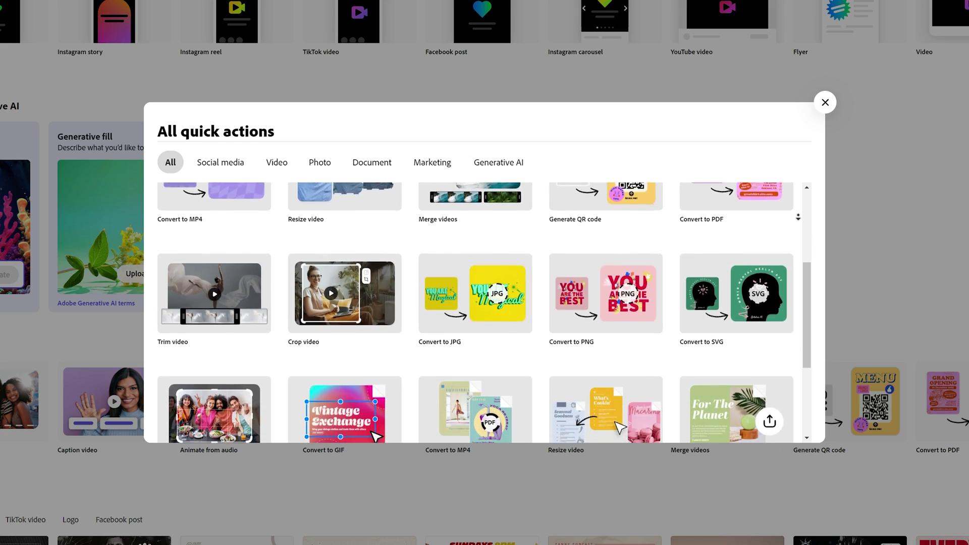
pyautogui.scroll(-3, 485, 313)
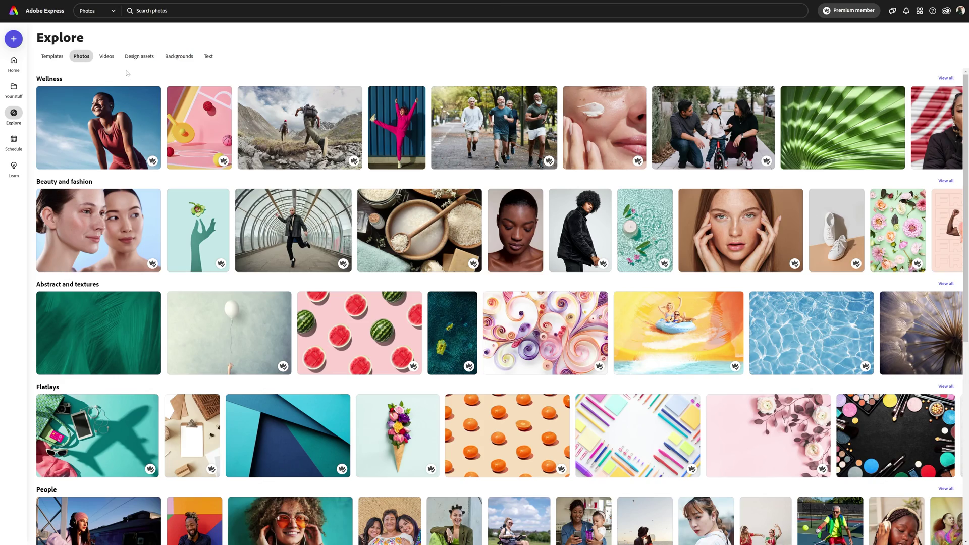
# View the Explore Design assets collection, then the Videos collection
pyautogui.click(137, 58)
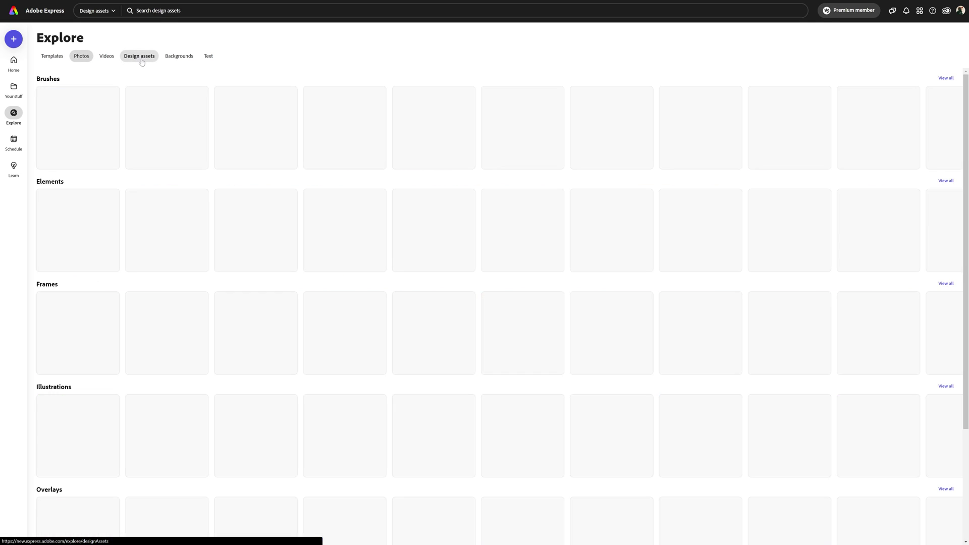
pyautogui.click(111, 60)
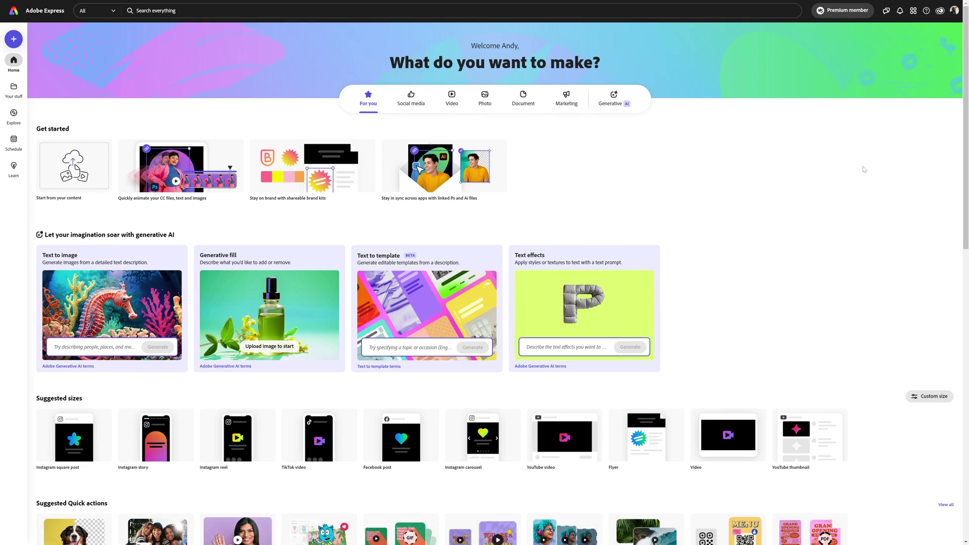
# Browse the home page's Social media, Video and Marketing categories, then go to Explore templates
pyautogui.scroll(-9, 862, 175)
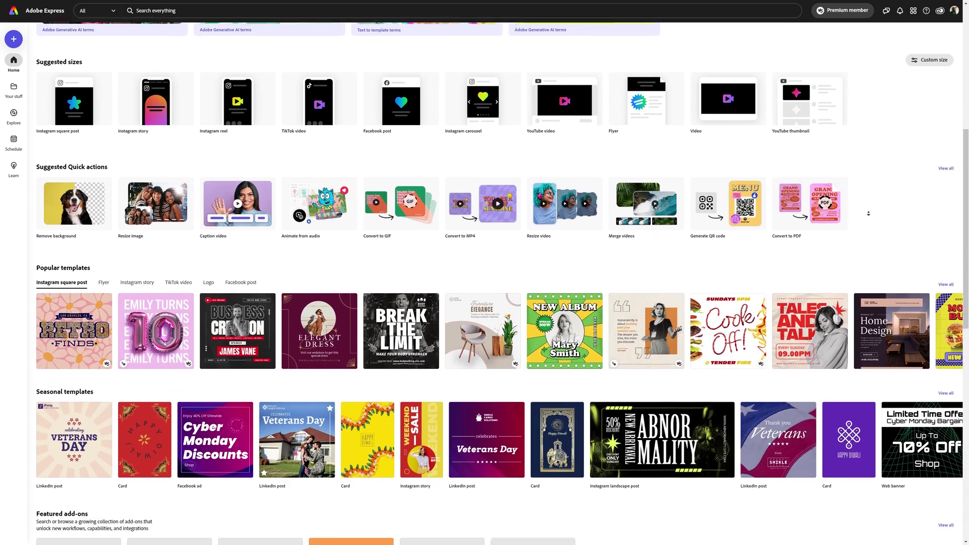
pyautogui.scroll(-8, 500, 284)
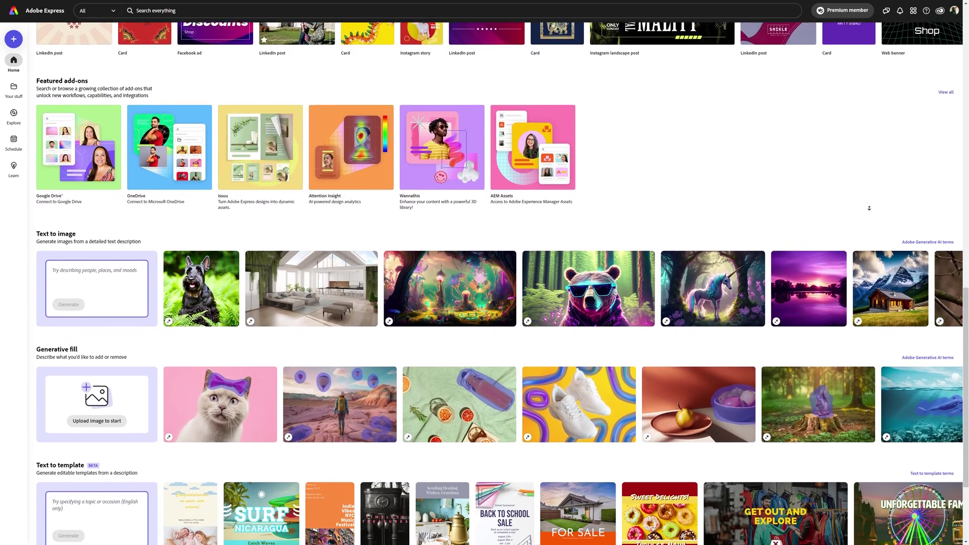
pyautogui.scroll(-1, 869, 208)
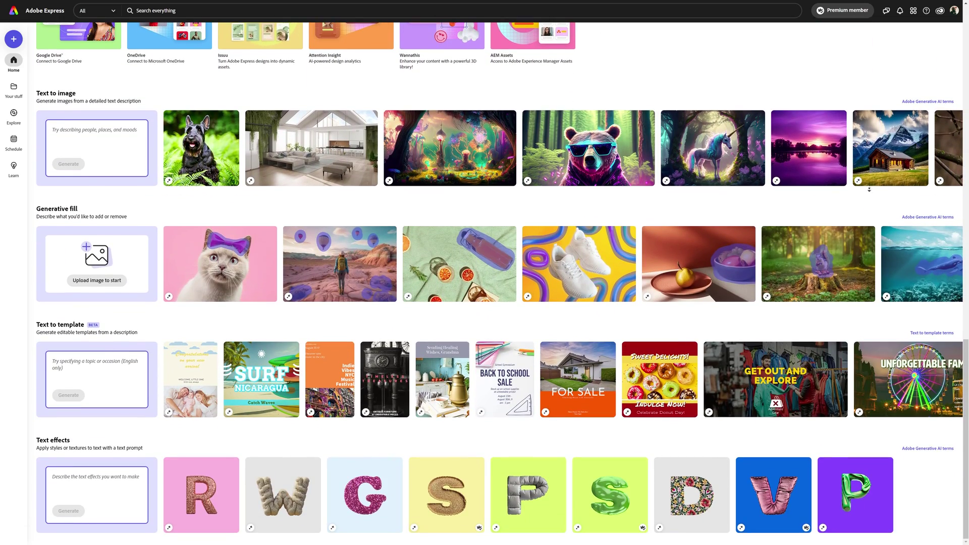
pyautogui.scroll(7, 869, 190)
pyautogui.scroll(12, 863, 111)
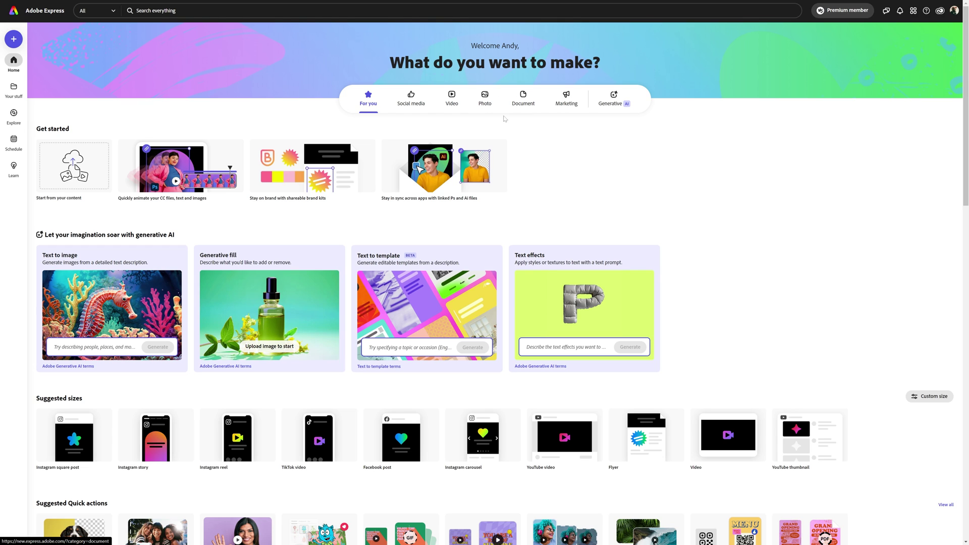
pyautogui.click(413, 100)
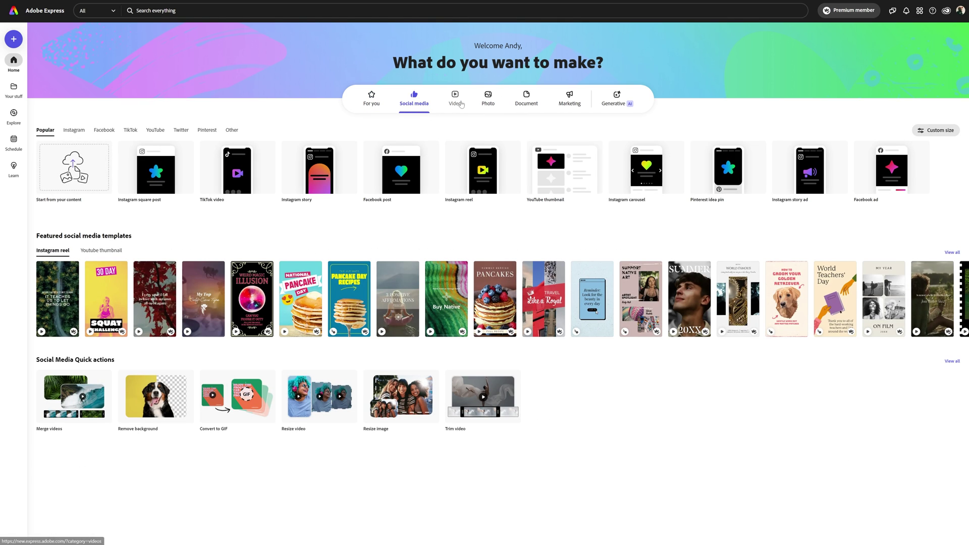
pyautogui.click(457, 101)
pyautogui.click(567, 99)
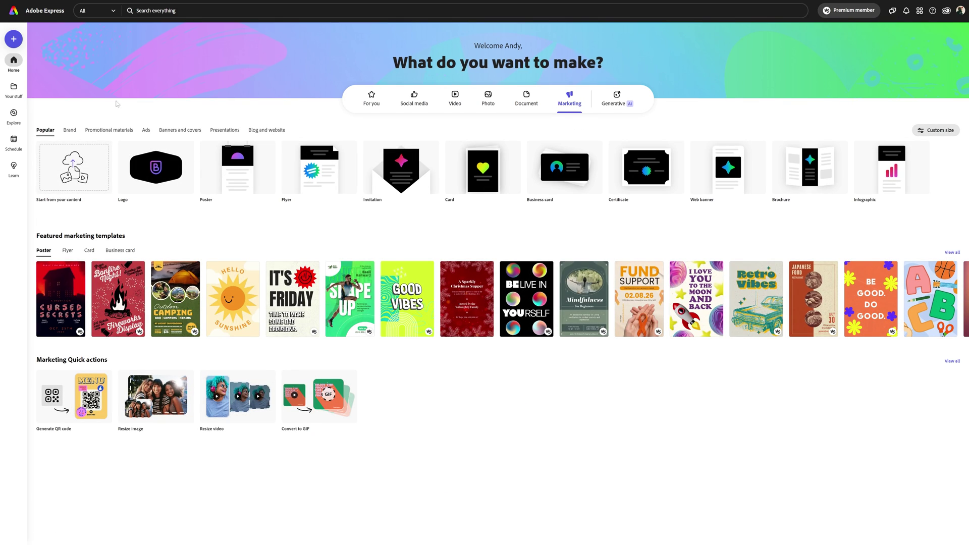
pyautogui.click(19, 124)
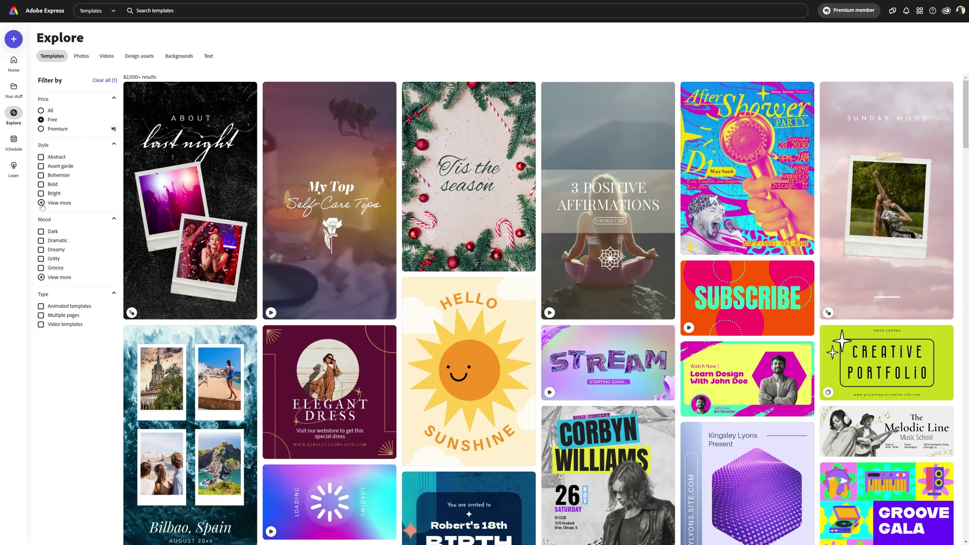
# Filter templates to the Gritty style and open the Redrock's Football Club Gameday template
pyautogui.click(41, 203)
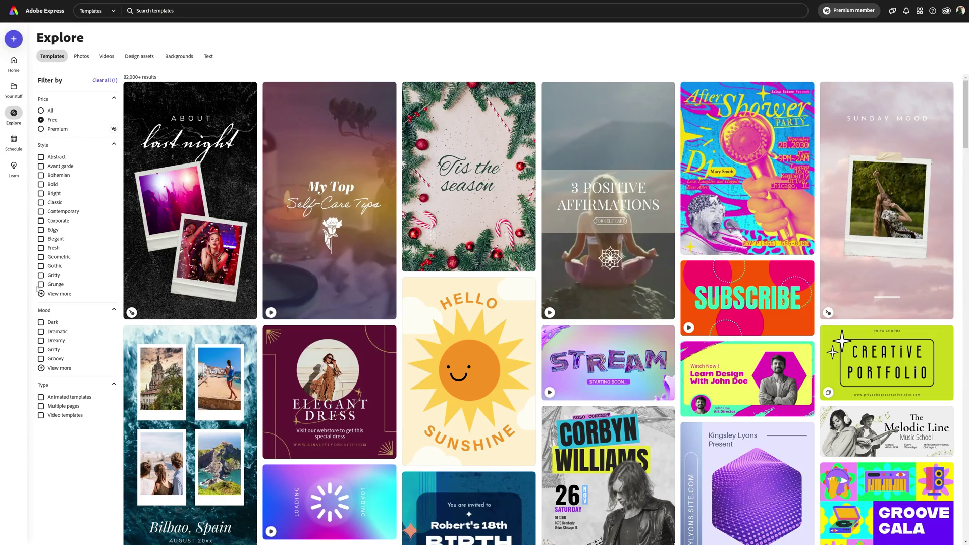
pyautogui.click(41, 276)
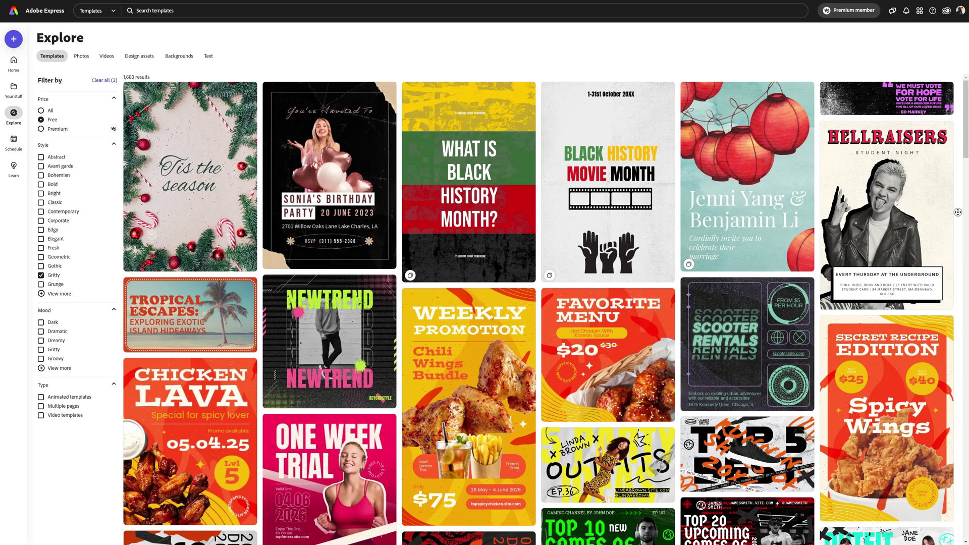
pyautogui.scroll(-15, 958, 213)
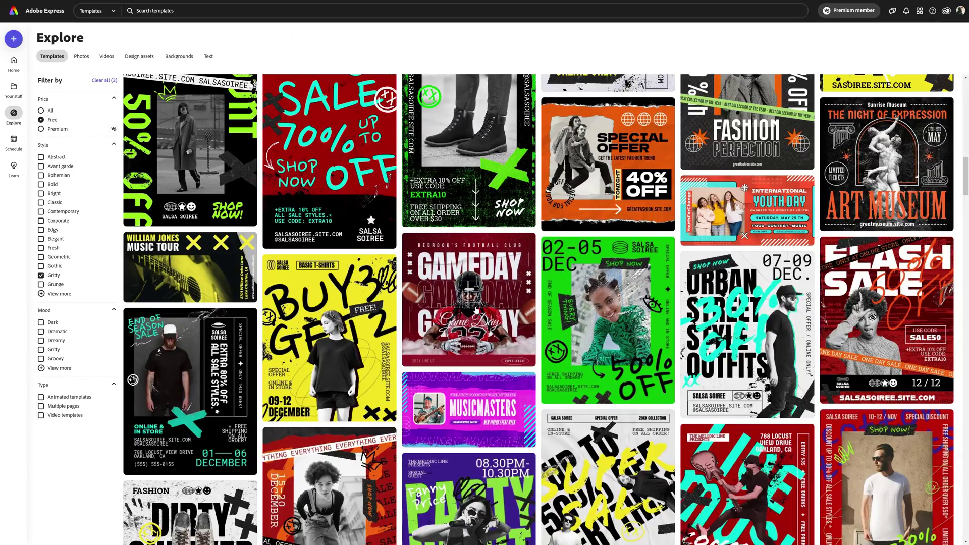
pyautogui.click(472, 354)
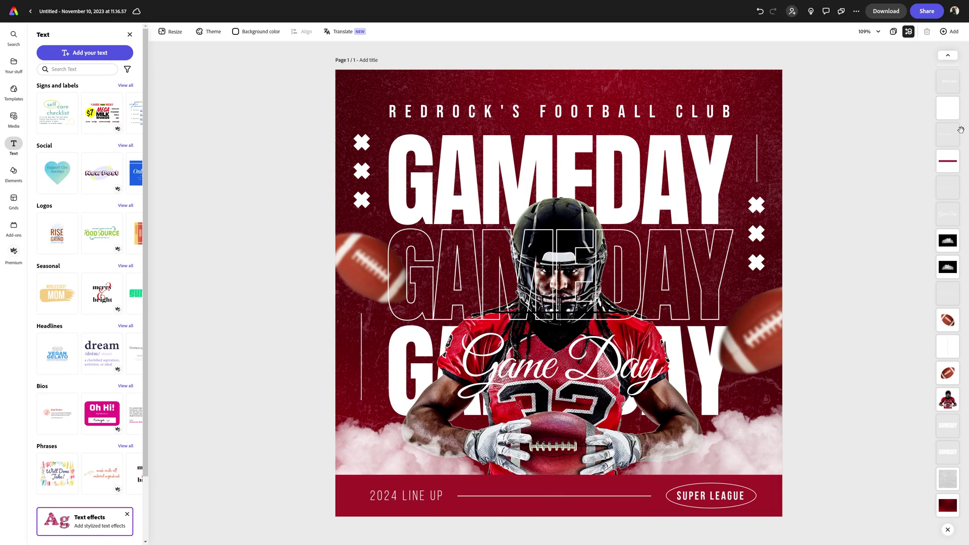
# Select the football player image, first in the layers strip, then on the canvas
pyautogui.click(947, 399)
pyautogui.click(865, 462)
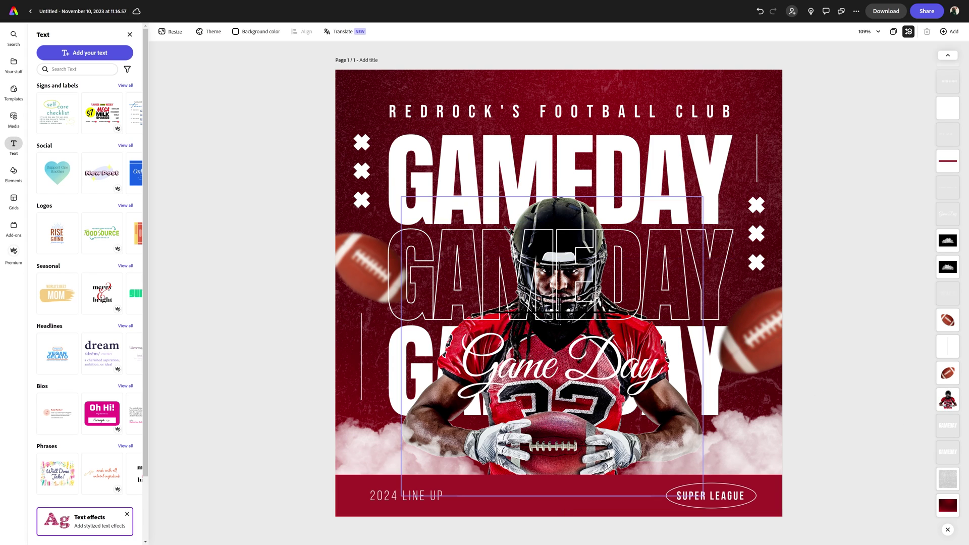
pyautogui.click(566, 214)
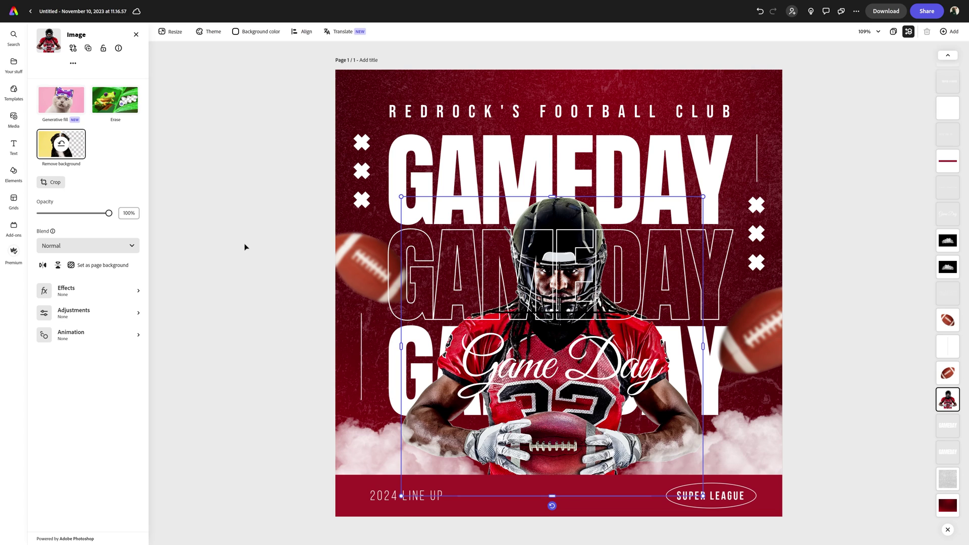
# Replace the football player with a green-kit photo from a 'soccer player' photo search
pyautogui.click(73, 49)
pyautogui.write('s')
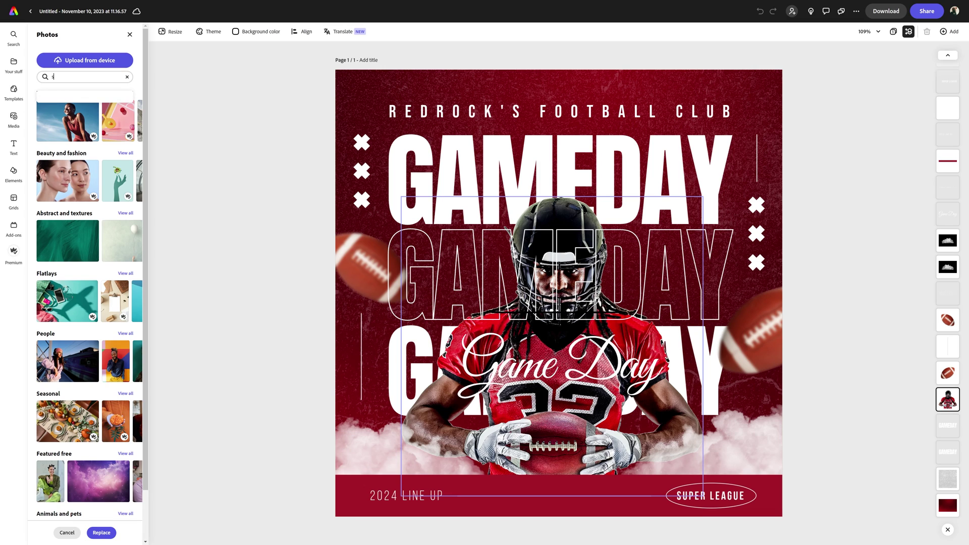
pyautogui.write('occer player')
pyautogui.press('Return')
pyautogui.moveTo(148, 54); pyautogui.dragTo(174, 268)
pyautogui.click(63, 334)
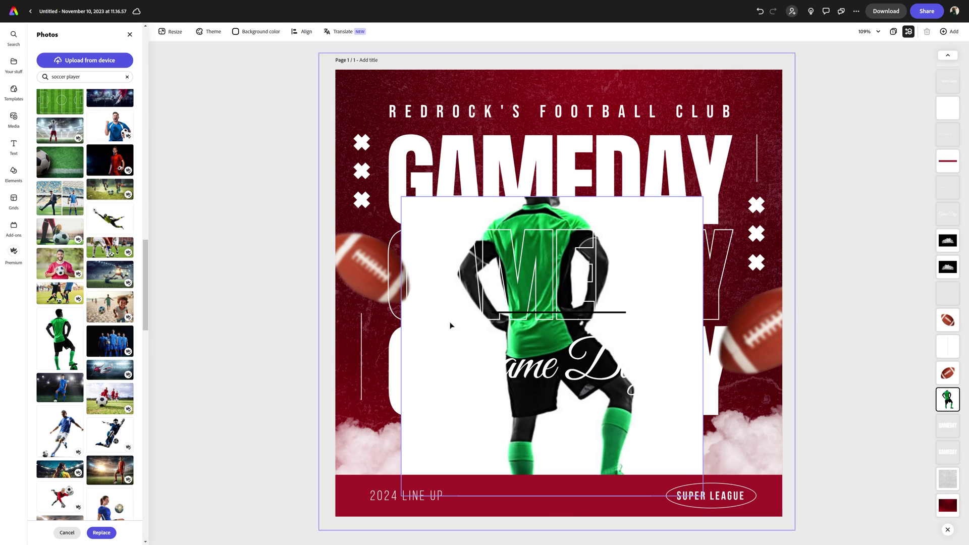
pyautogui.click(467, 218)
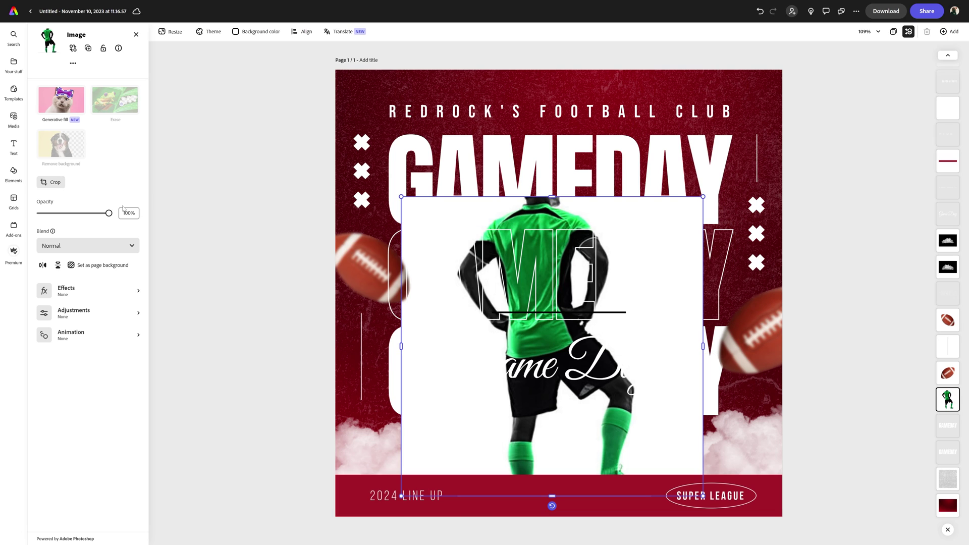
# Crop the player photo back to its Original uncropped proportions
pyautogui.click(50, 182)
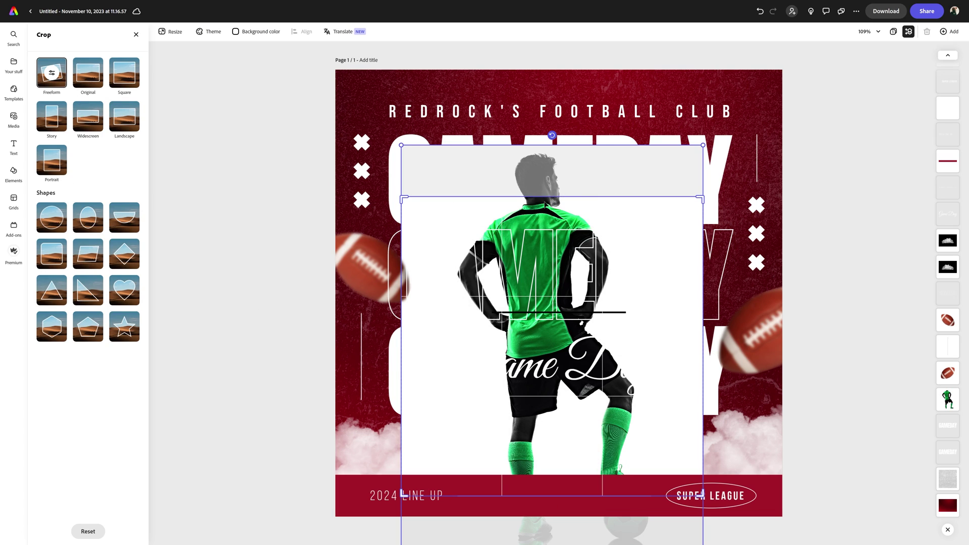
pyautogui.moveTo(702, 199); pyautogui.dragTo(700, 173)
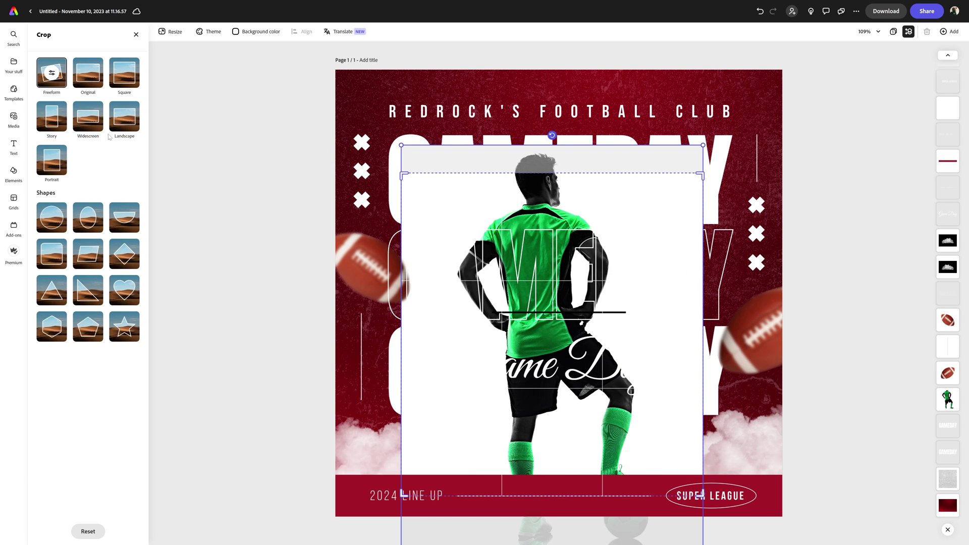
pyautogui.click(96, 74)
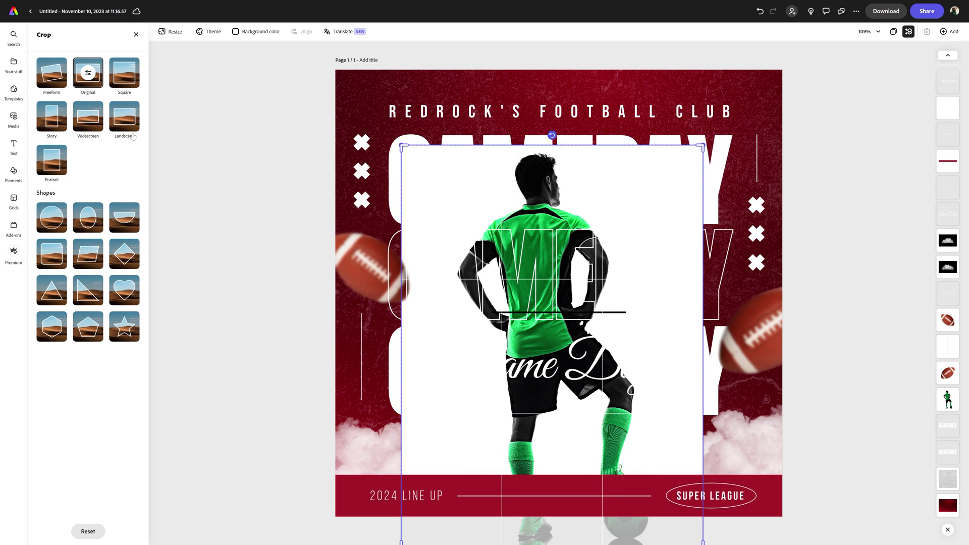
pyautogui.click(212, 111)
# Resize and reposition the player photo over the headlines
pyautogui.click(428, 152)
pyautogui.moveTo(704, 145); pyautogui.dragTo(651, 152)
pyautogui.moveTo(688, 143); pyautogui.dragTo(713, 115)
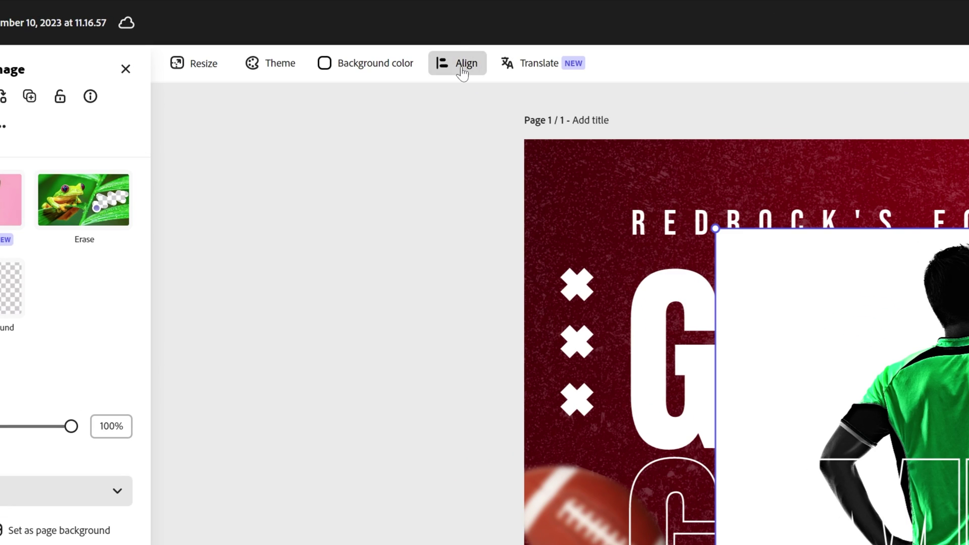
# Centre the player horizontally on the page
pyautogui.click(463, 66)
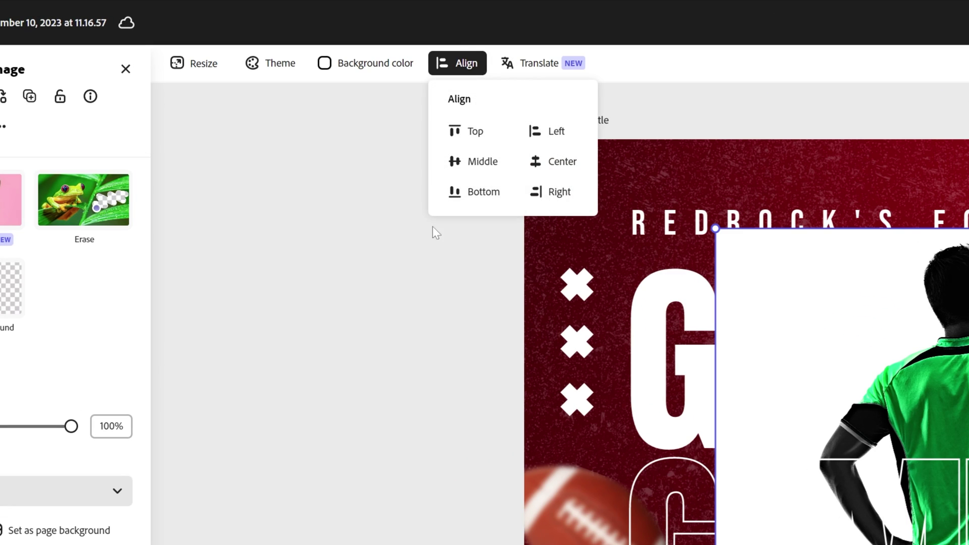
pyautogui.click(561, 161)
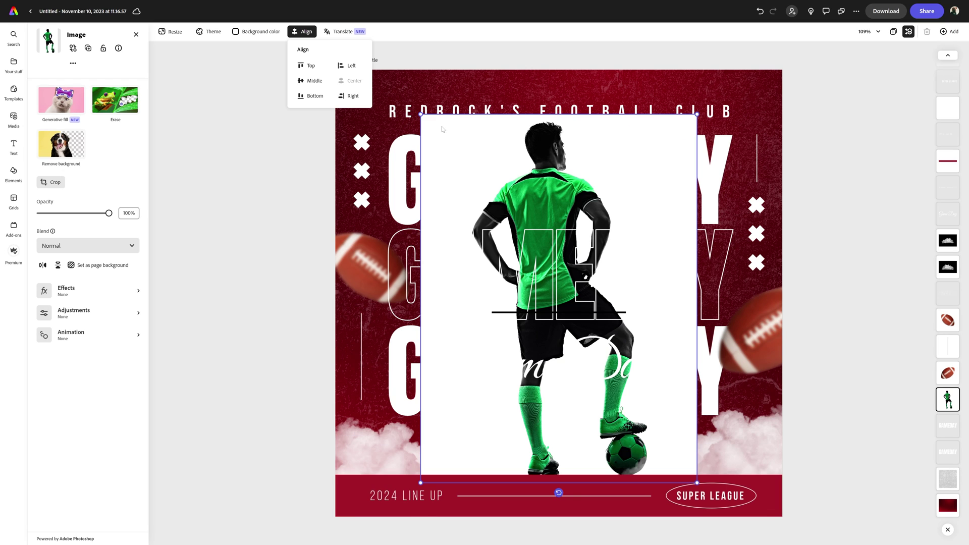
pyautogui.click(736, 252)
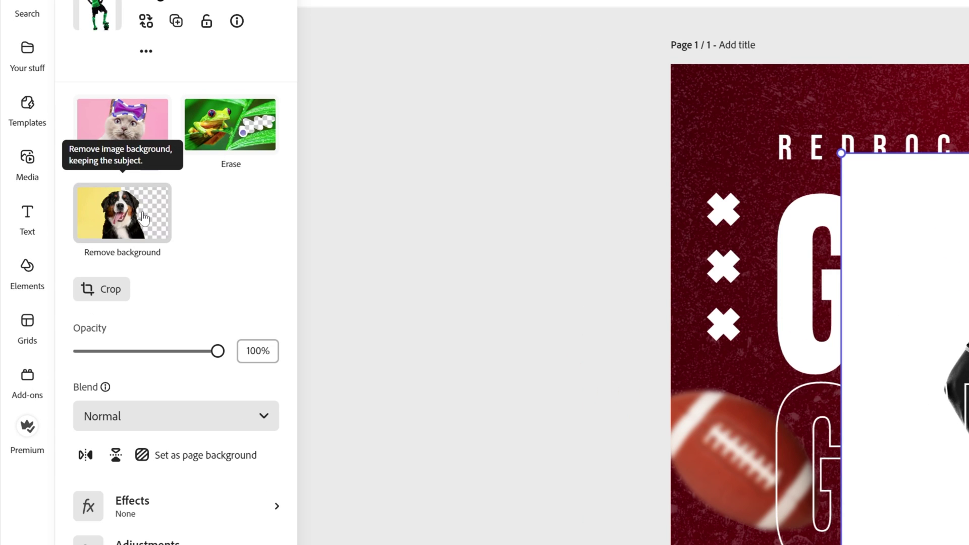
# Remove the player's white background and apply the Grayscale effect
pyautogui.click(143, 217)
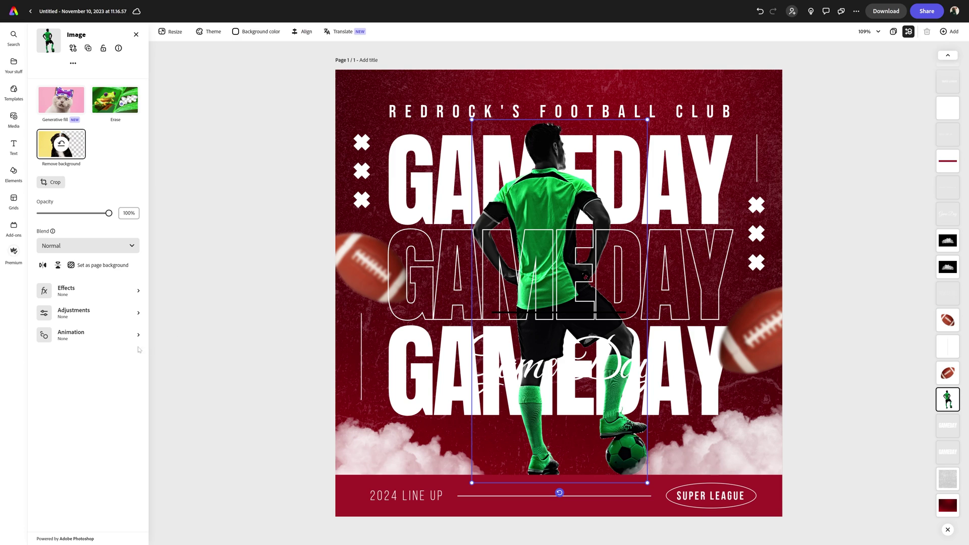
pyautogui.click(83, 292)
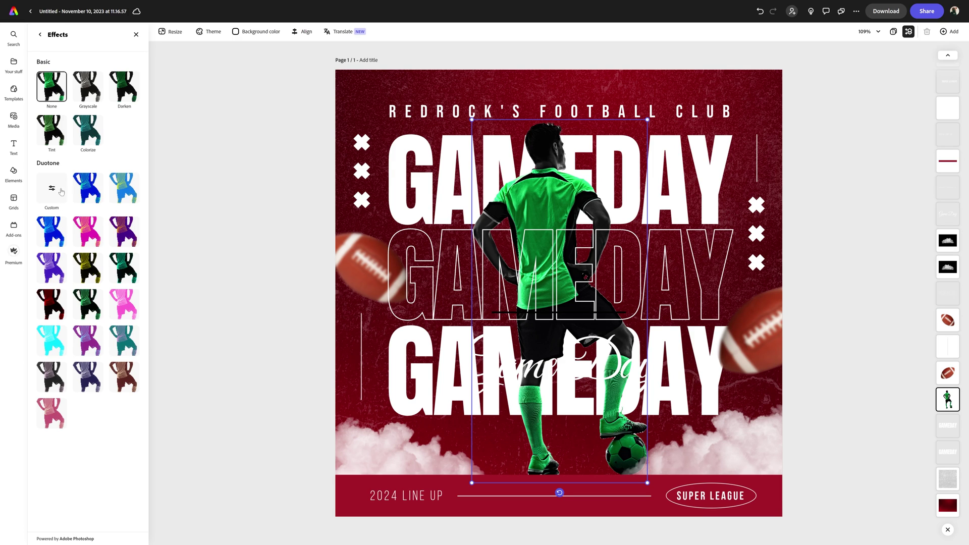
pyautogui.click(89, 93)
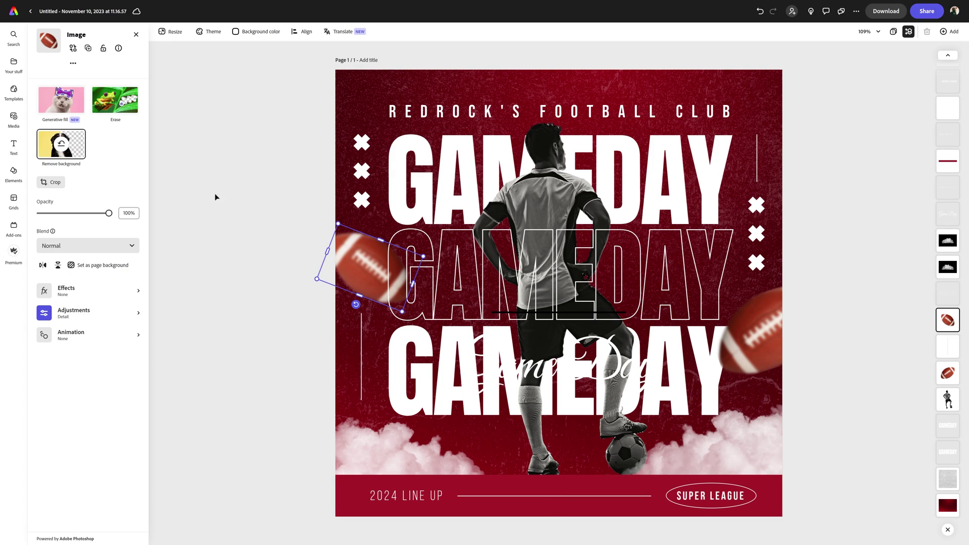
# Replace the left football with a background-removed soccer ball photo at the page's left edge
pyautogui.click(48, 189)
pyautogui.write('soccer ball')
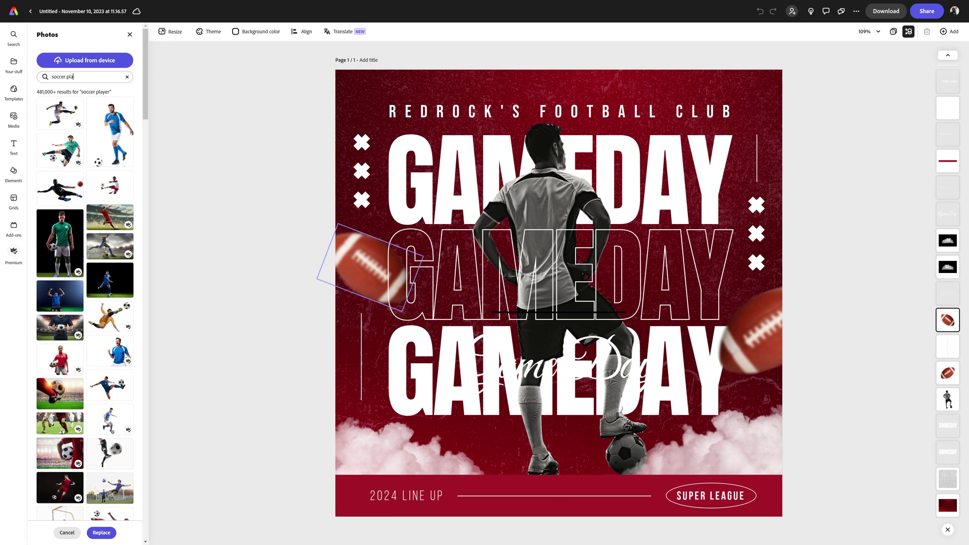
pyautogui.click(110, 313)
pyautogui.click(130, 35)
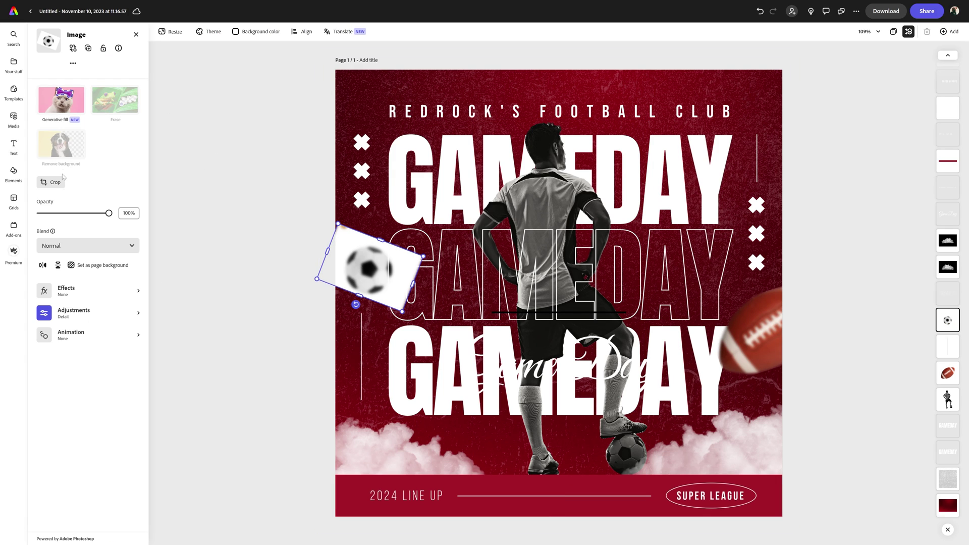
pyautogui.click(61, 144)
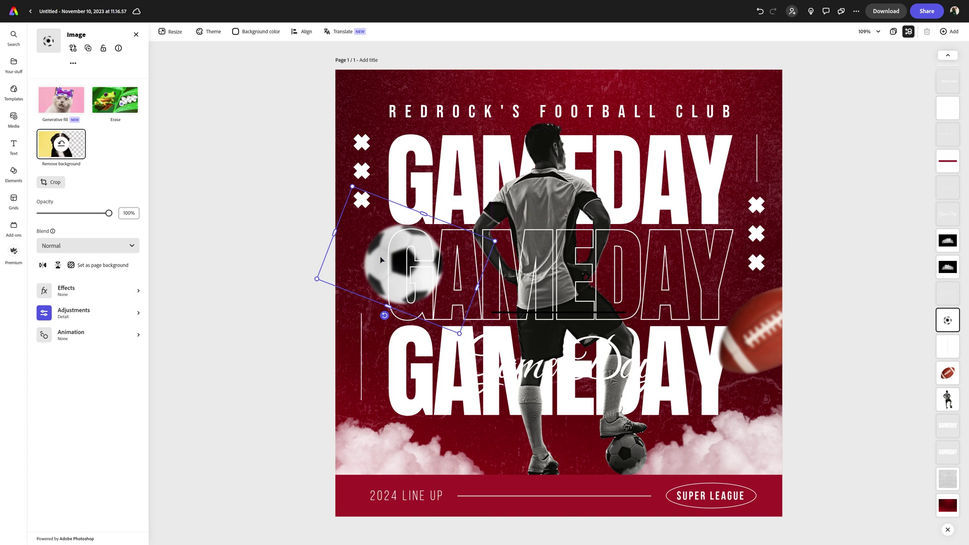
pyautogui.moveTo(377, 252); pyautogui.dragTo(338, 249)
# Replace the right football with a cut-out soccer ball and move it to the right edge
pyautogui.click(751, 333)
pyautogui.click(73, 48)
pyautogui.click(110, 316)
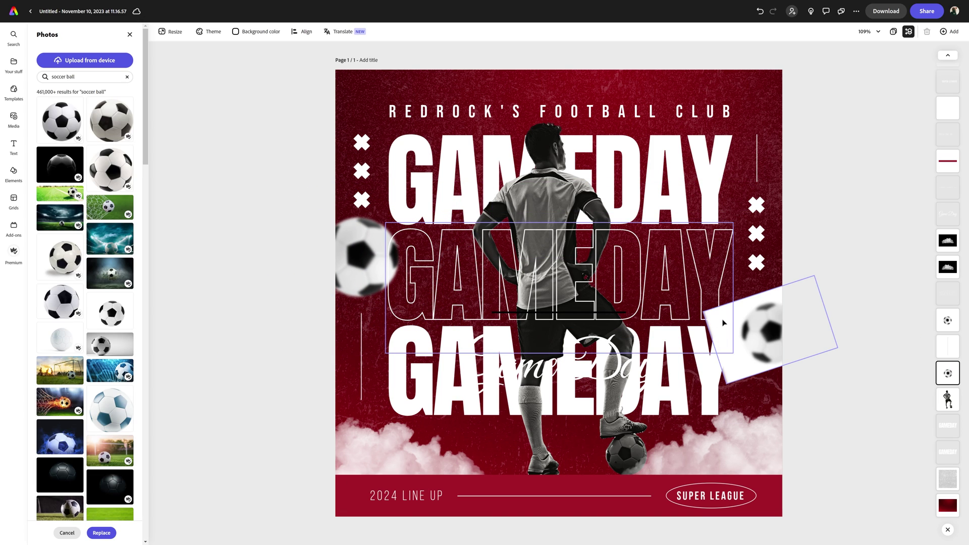
pyautogui.click(655, 333)
pyautogui.click(61, 144)
pyautogui.moveTo(765, 331)
pyautogui.mouseDown()
pyautogui.moveTo(772, 328)
pyautogui.moveTo(772, 347)
pyautogui.mouseUp()
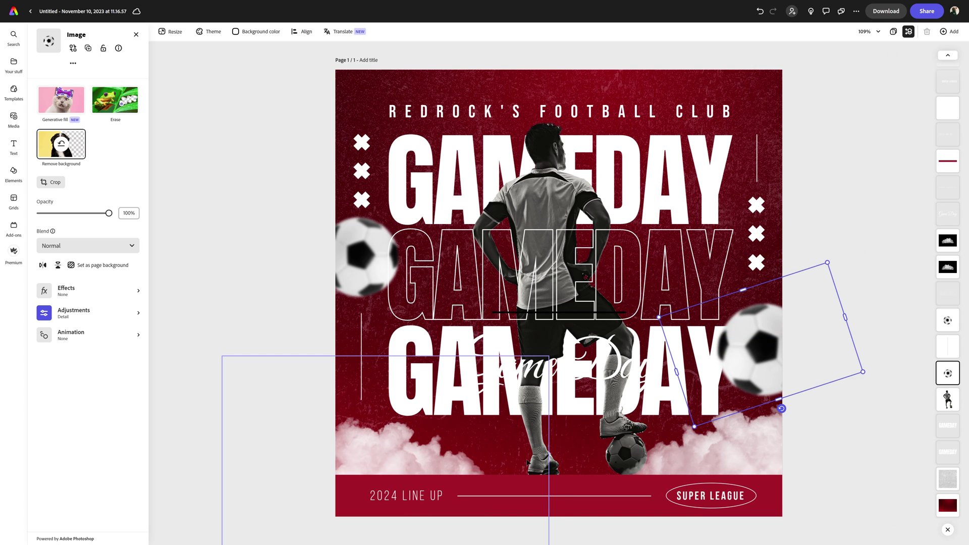
# Replace the right cloud with a 'smoke' photo and move it over the player's feet
pyautogui.click(692, 453)
pyautogui.click(73, 48)
pyautogui.moveTo(83, 77); pyautogui.dragTo(6, 78)
pyautogui.write('smo')
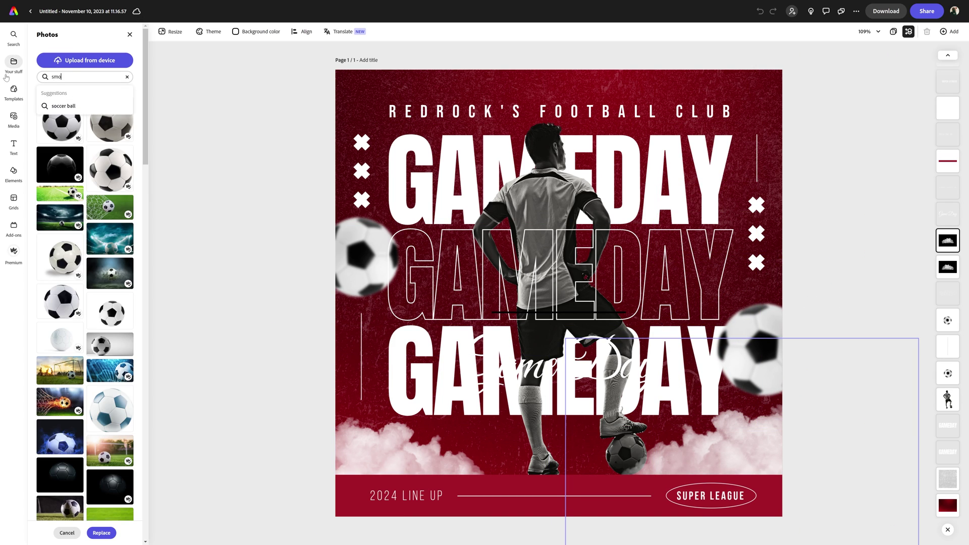
pyautogui.write('ke')
pyautogui.press('Return')
pyautogui.click(119, 152)
pyautogui.click(761, 451)
pyautogui.moveTo(775, 469); pyautogui.dragTo(610, 370)
# Delete the left cloud and enlarge the smoke to span the bottom of the page
pyautogui.click(377, 456)
pyautogui.press('Delete')
pyautogui.moveTo(569, 462); pyautogui.dragTo(559, 493)
pyautogui.moveTo(744, 271); pyautogui.dragTo(788, 235)
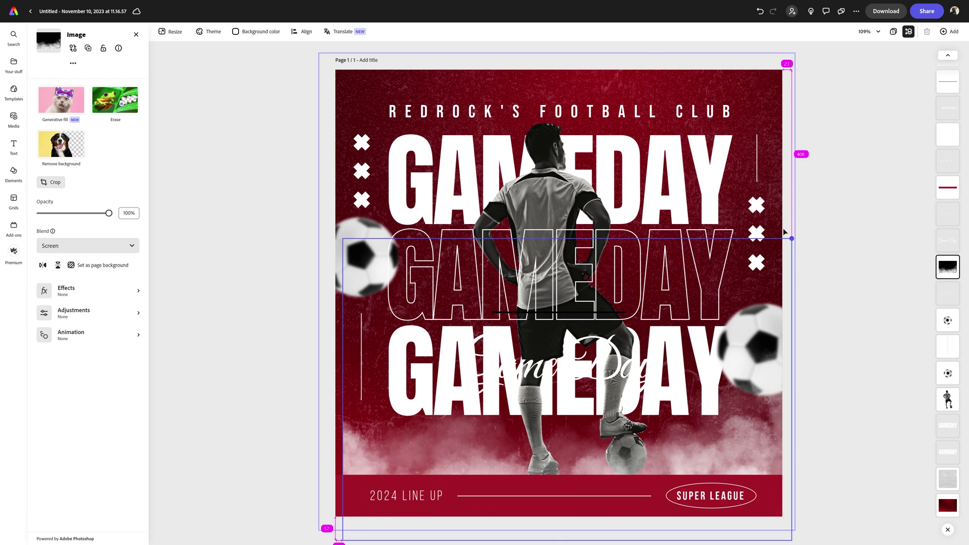
# Centre the smoke horizontally and replace the background with a floodlit stadium photo from a 'soccer field' search
pyautogui.click(303, 31)
pyautogui.click(354, 81)
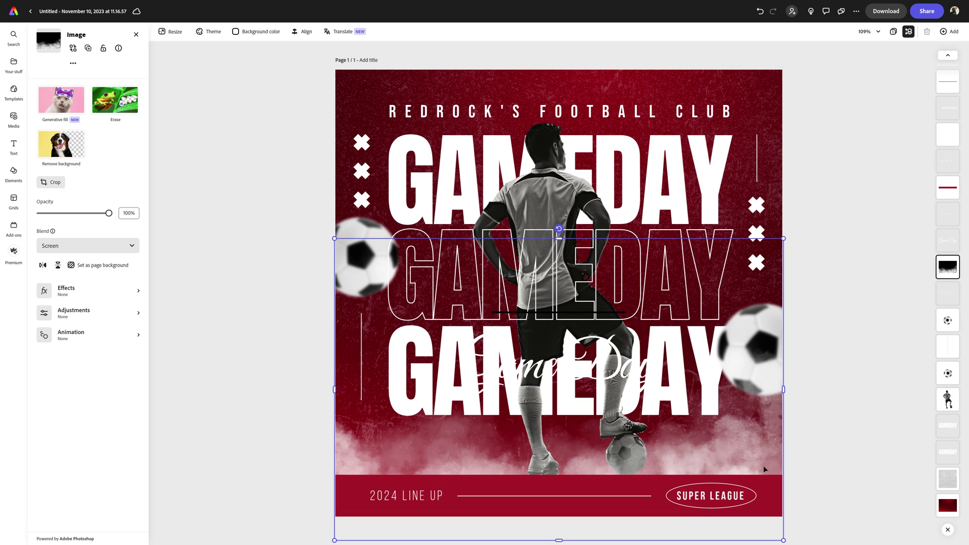
pyautogui.click(948, 505)
pyautogui.click(73, 48)
pyautogui.moveTo(73, 78); pyautogui.dragTo(26, 62)
pyautogui.write('soccer field')
pyautogui.press('Return')
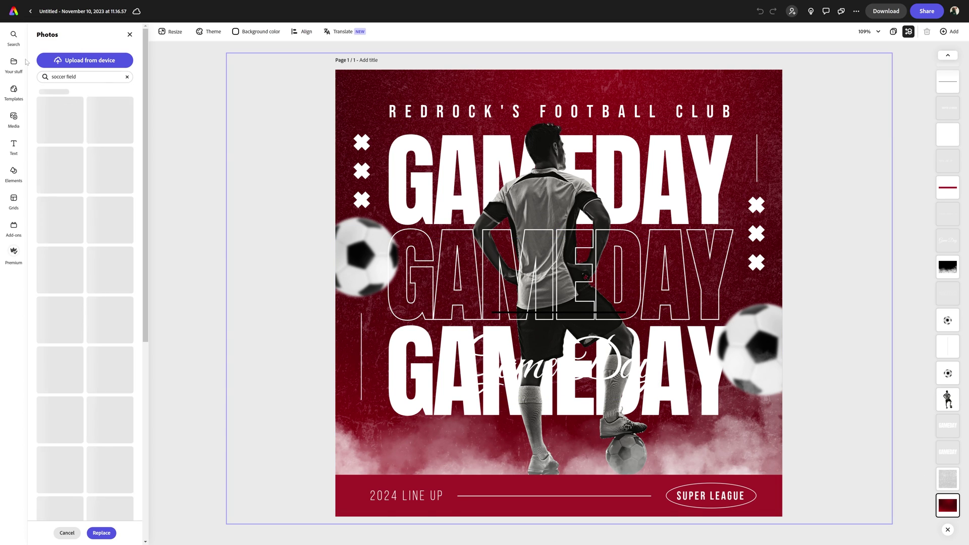
pyautogui.scroll(-5, 109, 315)
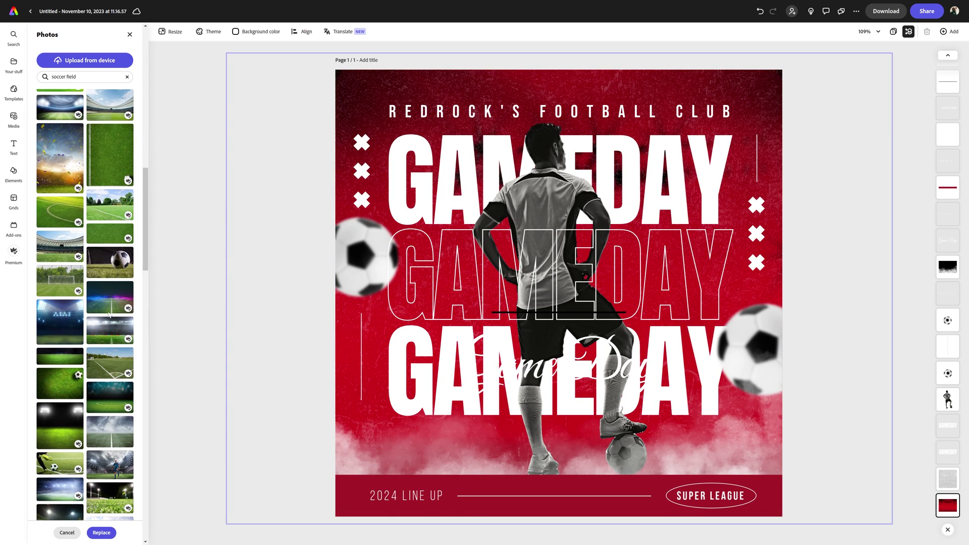
pyautogui.click(188, 77)
# Crop the stadium background, set its Effects to None, and resize it to fit the page
pyautogui.click(50, 182)
pyautogui.click(88, 73)
pyautogui.click(136, 35)
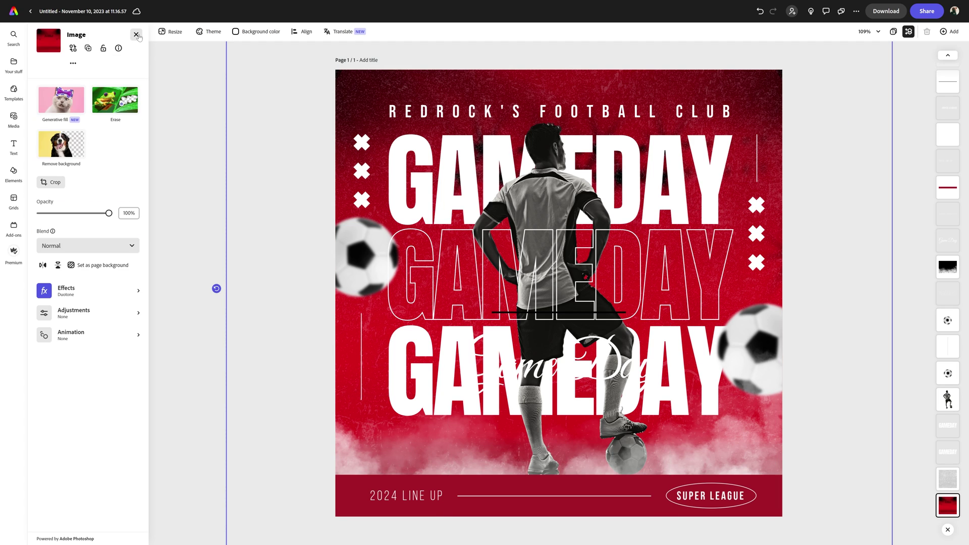
pyautogui.click(81, 291)
pyautogui.click(52, 86)
pyautogui.scroll(-5, 559, 293)
pyautogui.moveTo(767, 90); pyautogui.dragTo(701, 162)
pyautogui.hotkey('shift', 'Up')
pyautogui.hotkey('shift', 'Up')
pyautogui.hotkey('shift', 'Up')
pyautogui.hotkey('shift', 'Down')
pyautogui.click(39, 34)
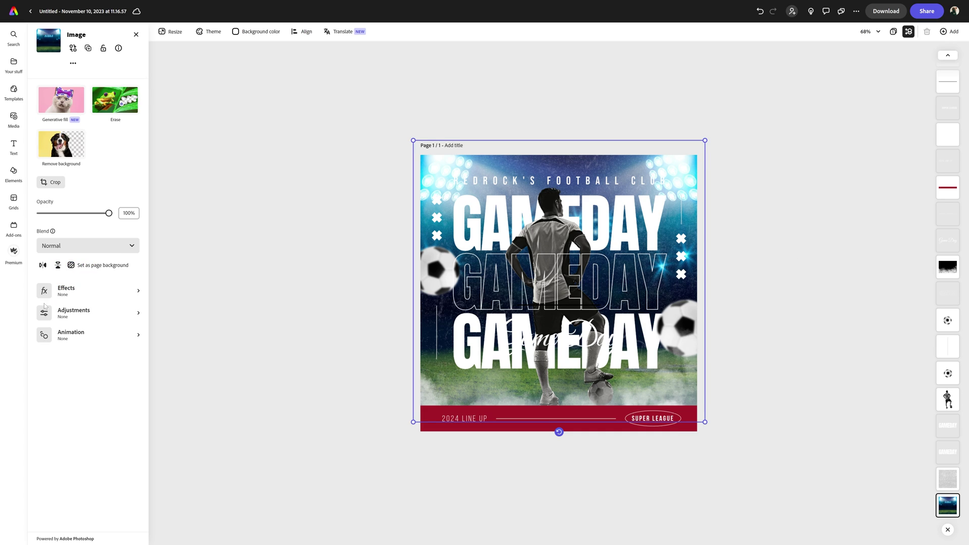
# In Adjustments, drop contrast to -57, brightness to -44, highlights to -100, and set blur 2
pyautogui.click(100, 316)
pyautogui.moveTo(74, 88); pyautogui.dragTo(33, 147)
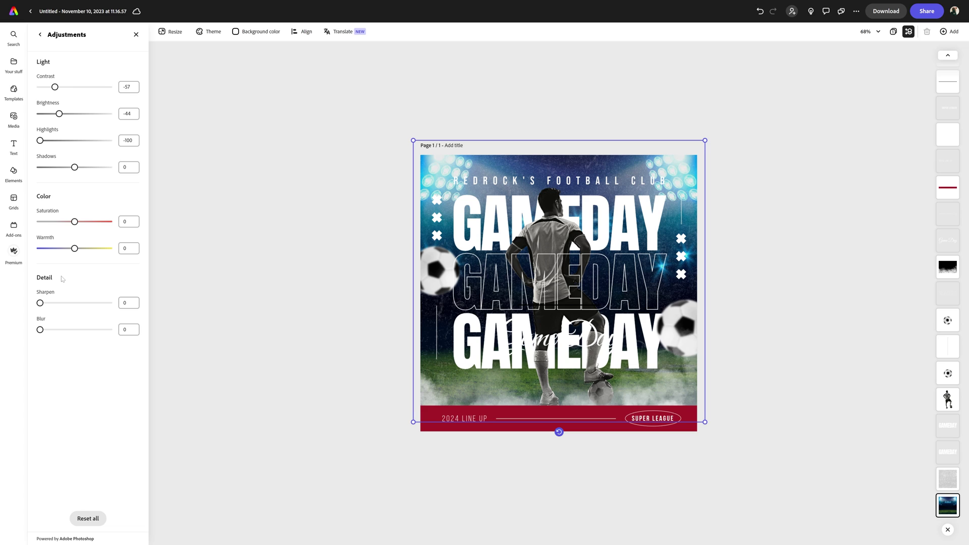
pyautogui.click(129, 330)
pyautogui.write('2')
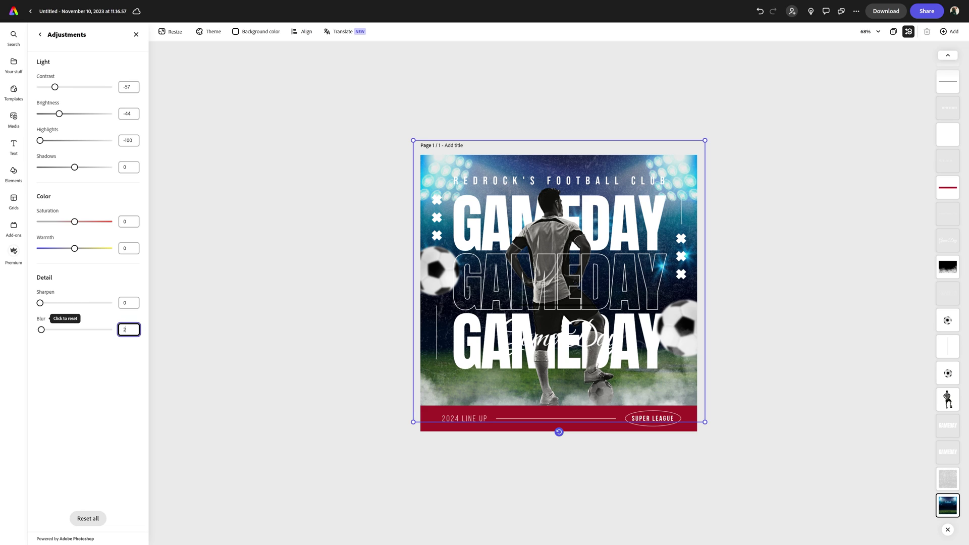
pyautogui.click(126, 392)
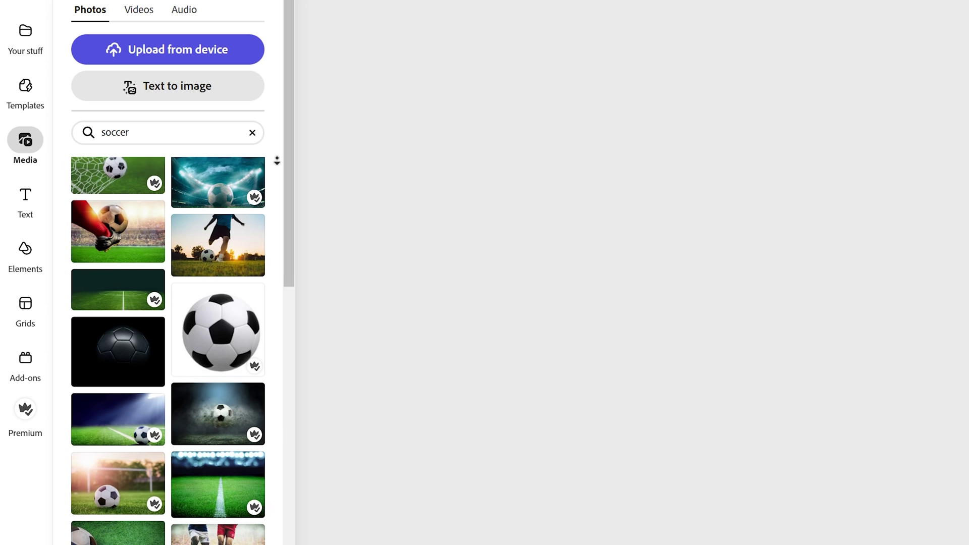
pyautogui.scroll(-3, 168, 353)
# Scroll through the soccer photo results in the Media panel
pyautogui.scroll(-3, 169, 353)
pyautogui.scroll(-3, 169, 354)
pyautogui.scroll(-3, 168, 354)
pyautogui.scroll(-3, 168, 354)
pyautogui.scroll(-3, 168, 354)
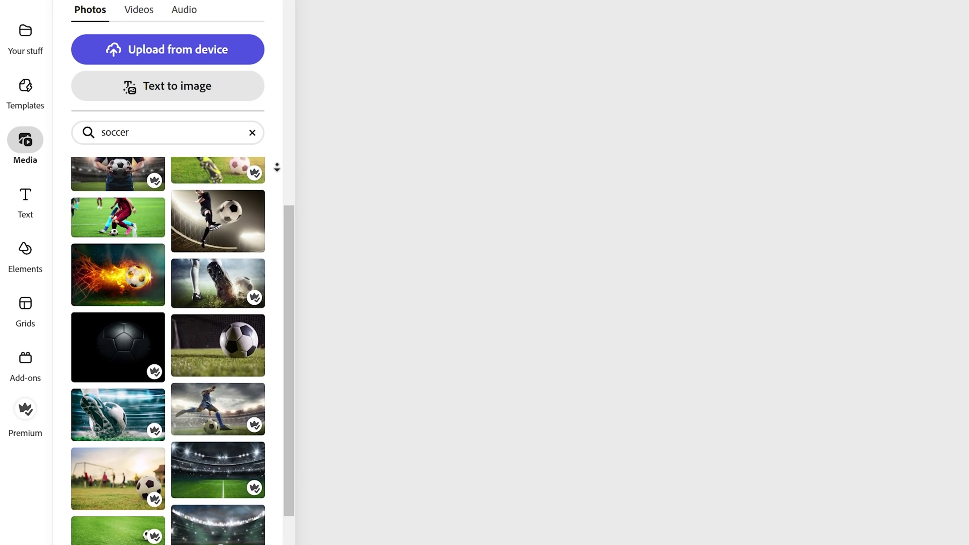
pyautogui.scroll(-3, 169, 354)
pyautogui.scroll(-2, 168, 354)
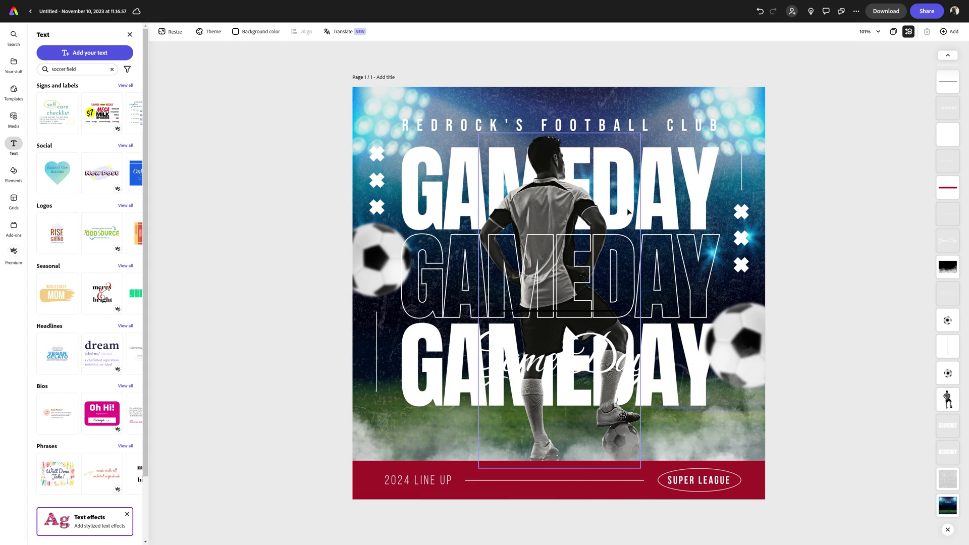
# Select and deselect the player photo and each GAMEDAY headline layer in turn
pyautogui.click(608, 161)
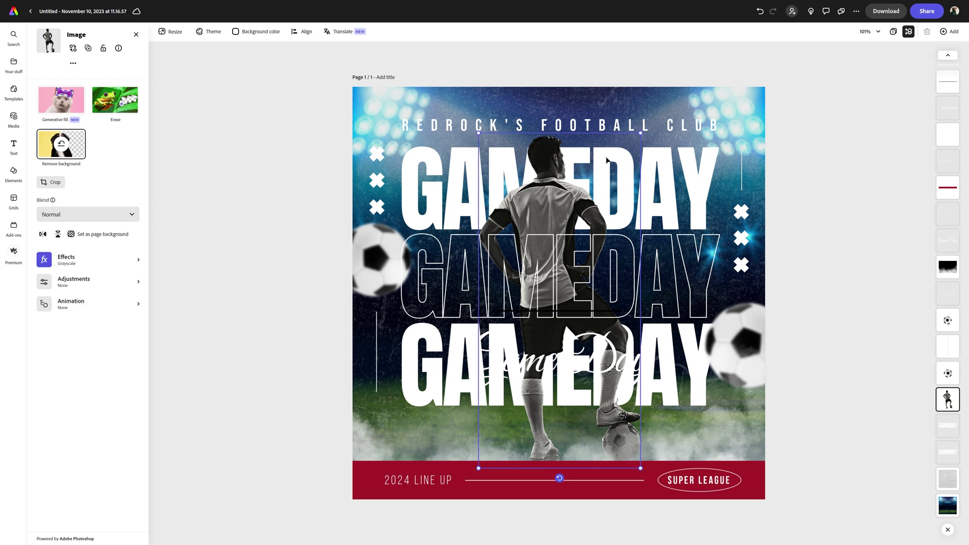
pyautogui.click(808, 173)
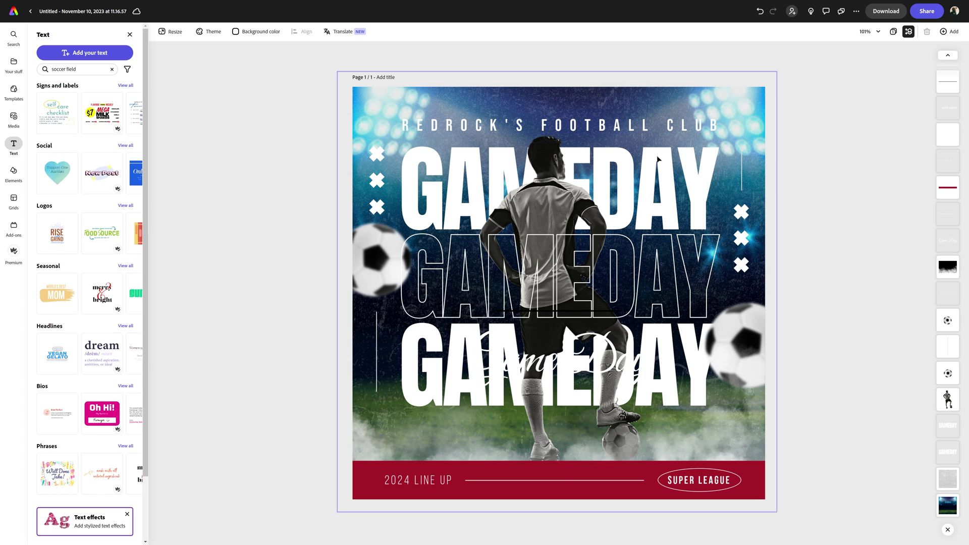
pyautogui.click(604, 160)
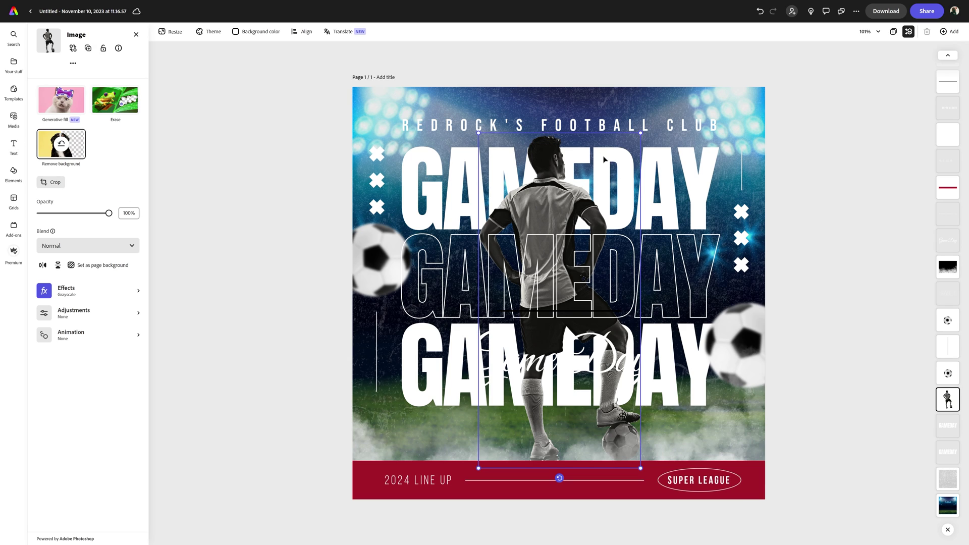
pyautogui.click(847, 184)
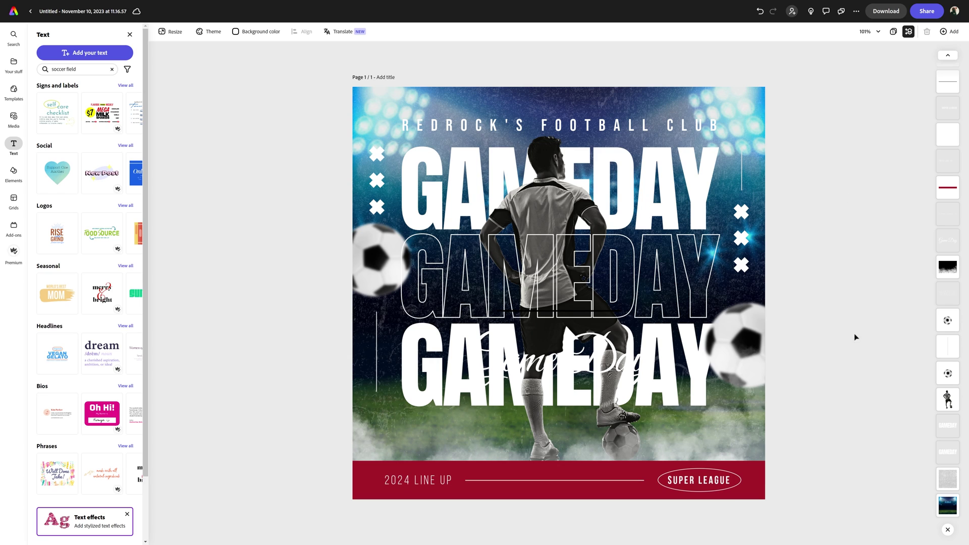
pyautogui.click(943, 428)
pyautogui.click(945, 443)
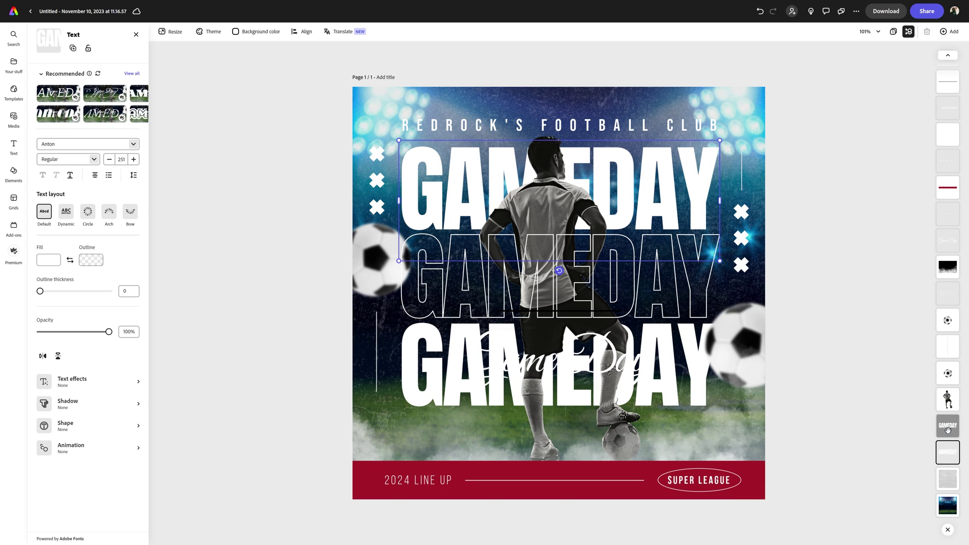
pyautogui.click(948, 430)
pyautogui.click(948, 454)
pyautogui.moveTo(918, 421); pyautogui.dragTo(963, 462)
pyautogui.click(948, 454)
pyautogui.click(947, 427)
pyautogui.click(870, 353)
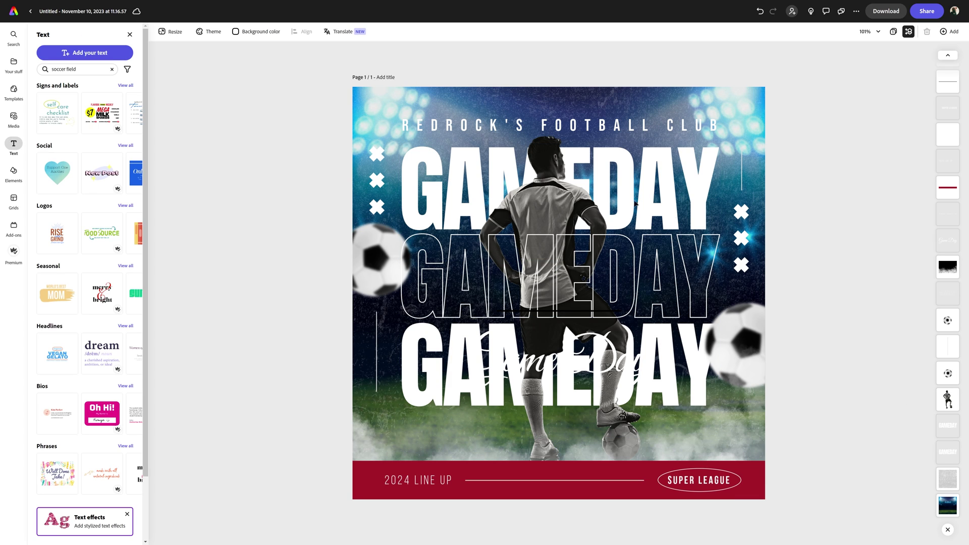
# Lock the player photo from its right-click menu and verify it stays fixed with Ctrl+A
pyautogui.click(562, 204)
pyautogui.rightClick(540, 191)
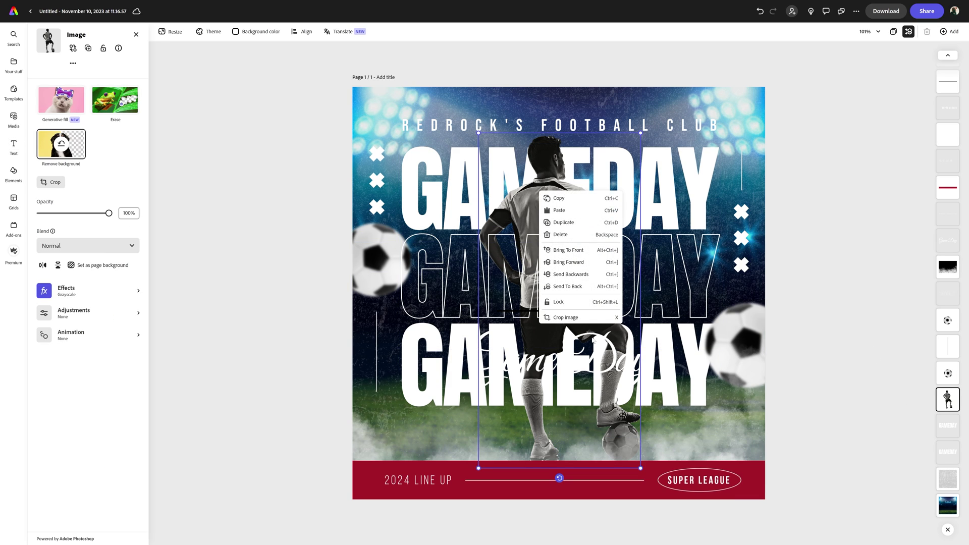
pyautogui.click(576, 305)
pyautogui.click(820, 264)
pyautogui.click(601, 174)
pyautogui.click(819, 191)
pyautogui.click(606, 160)
pyautogui.hotkey('ctrl', 'a')
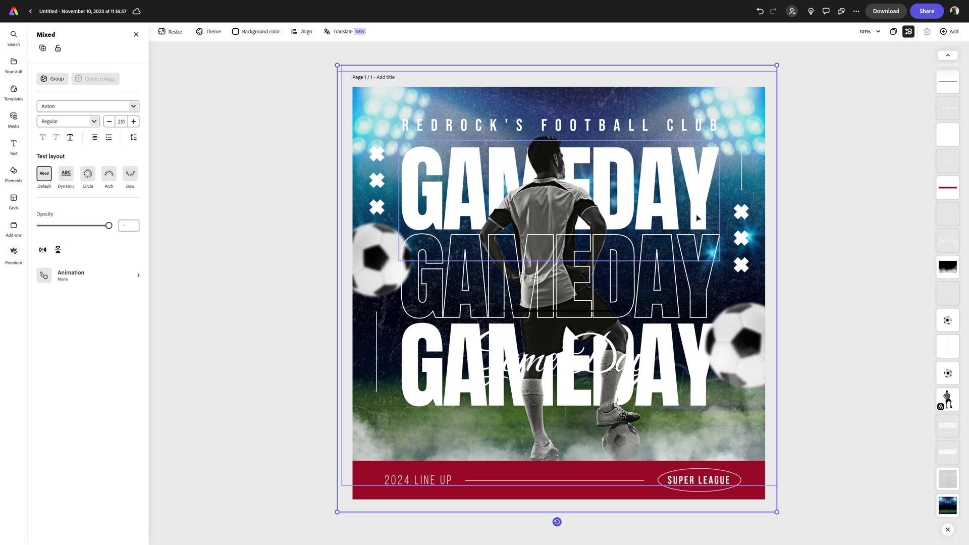
pyautogui.click(850, 268)
pyautogui.click(612, 311)
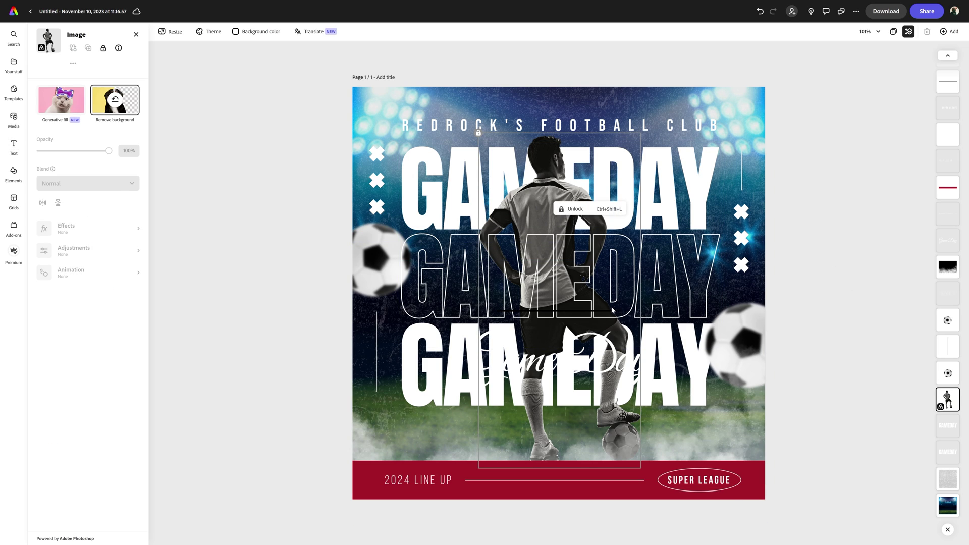
# Click the Unlock pill above the grayscale player photo
pyautogui.click(590, 210)
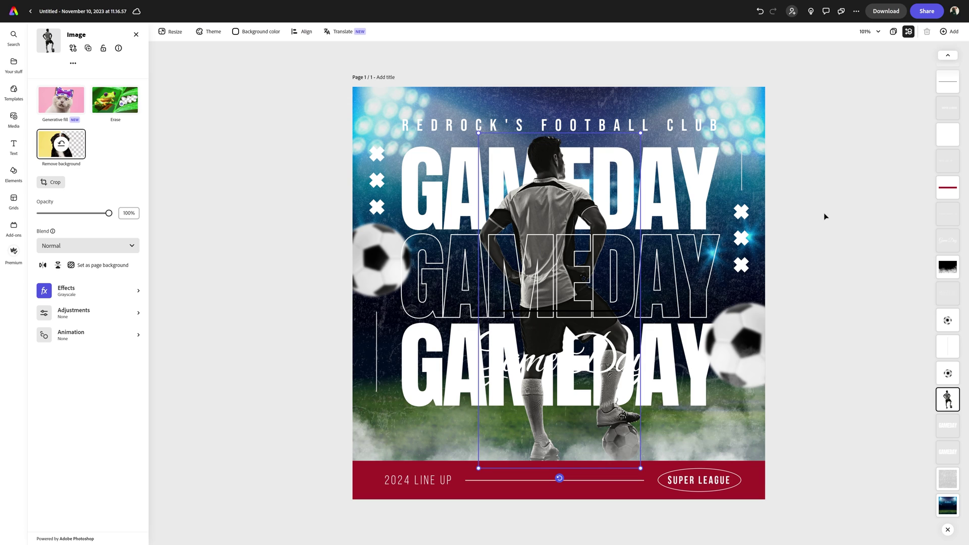
# Select both solid GAMEDAY headlines and give them a black outline of thickness 10
pyautogui.press('Escape')
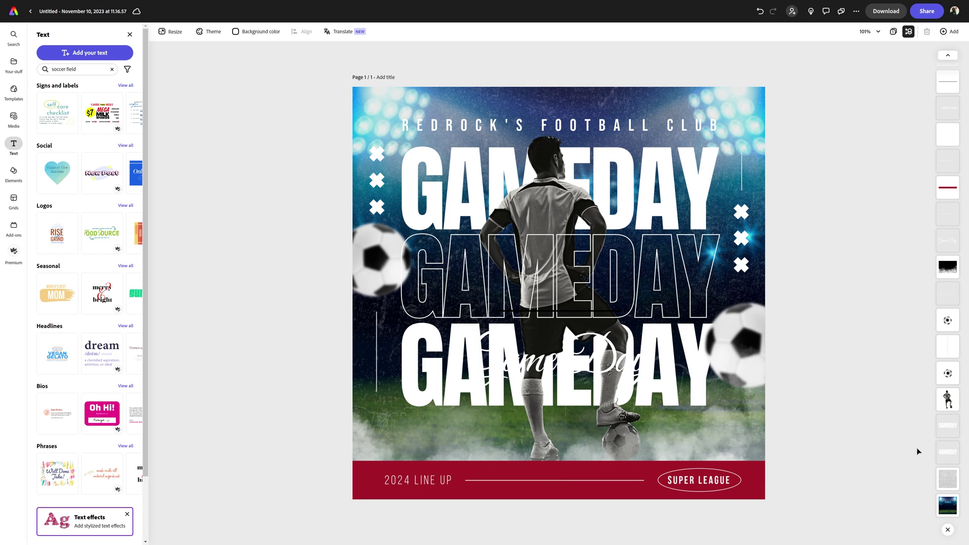
pyautogui.click(948, 425)
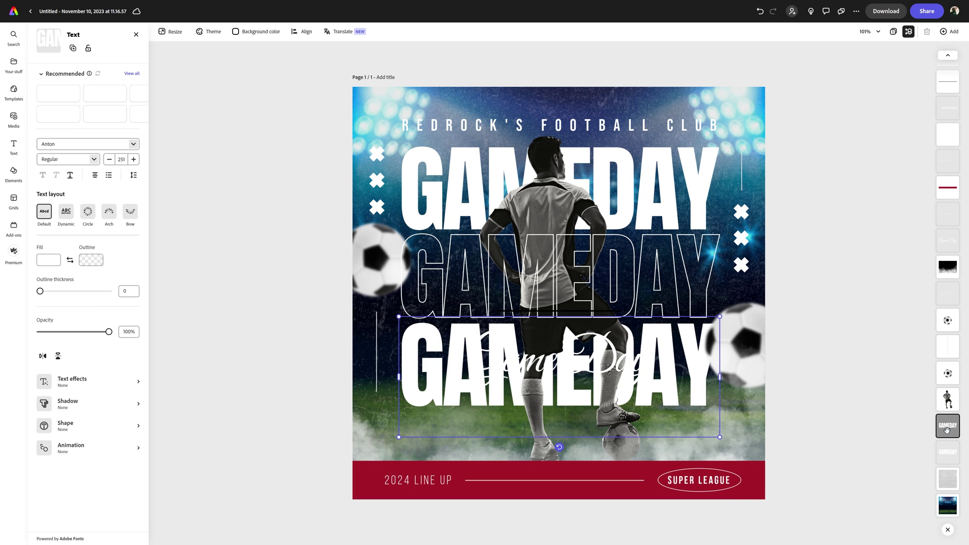
pyautogui.keyDown('shift'); pyautogui.click(692, 186); pyautogui.keyUp('shift')
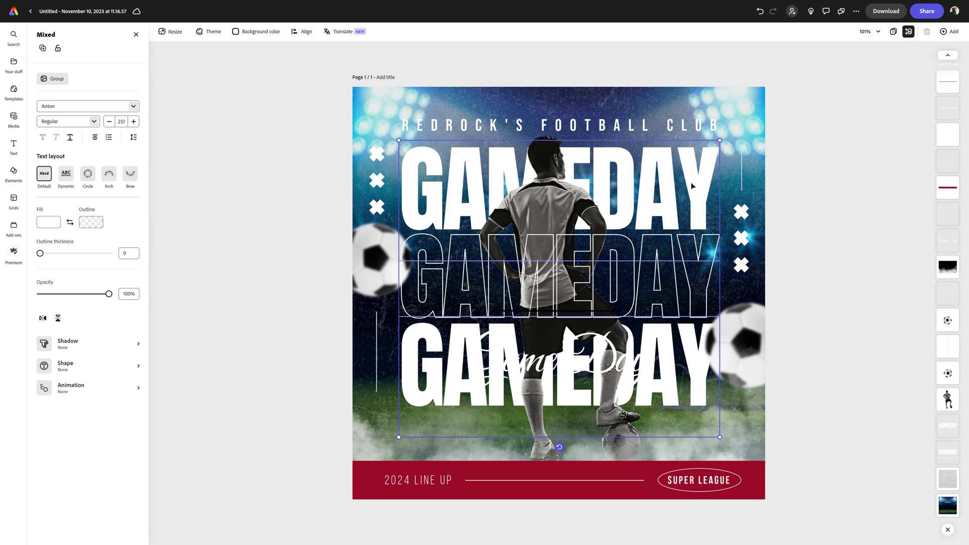
pyautogui.click(91, 222)
pyautogui.click(123, 192)
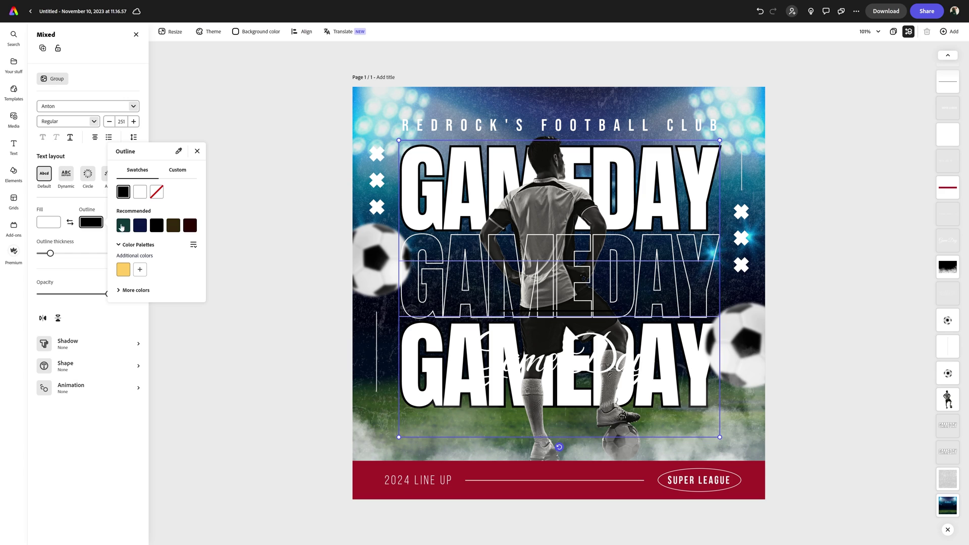
pyautogui.click(64, 201)
pyautogui.click(129, 253)
pyautogui.write('10')
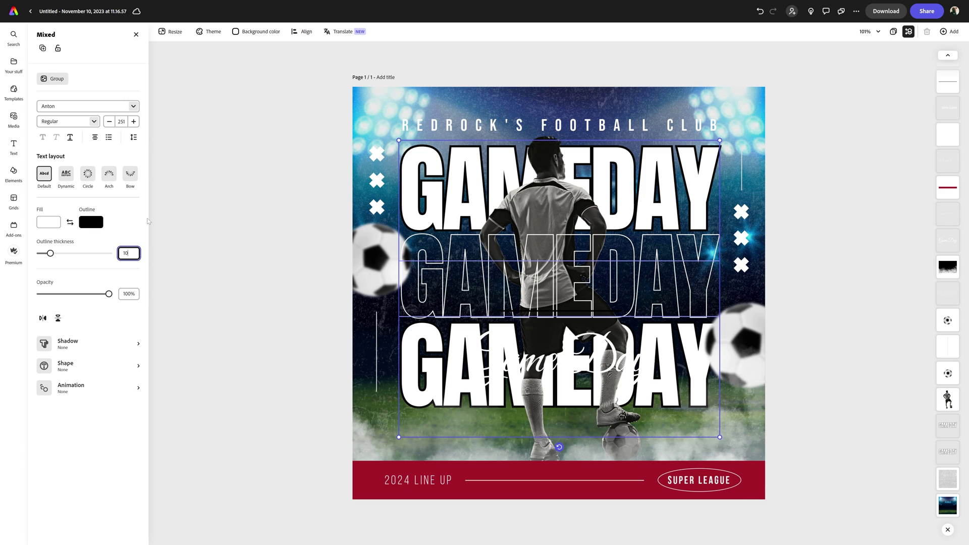
# Add a custom black shadow with blur 0, angle 180 and distance 10
pyautogui.click(91, 346)
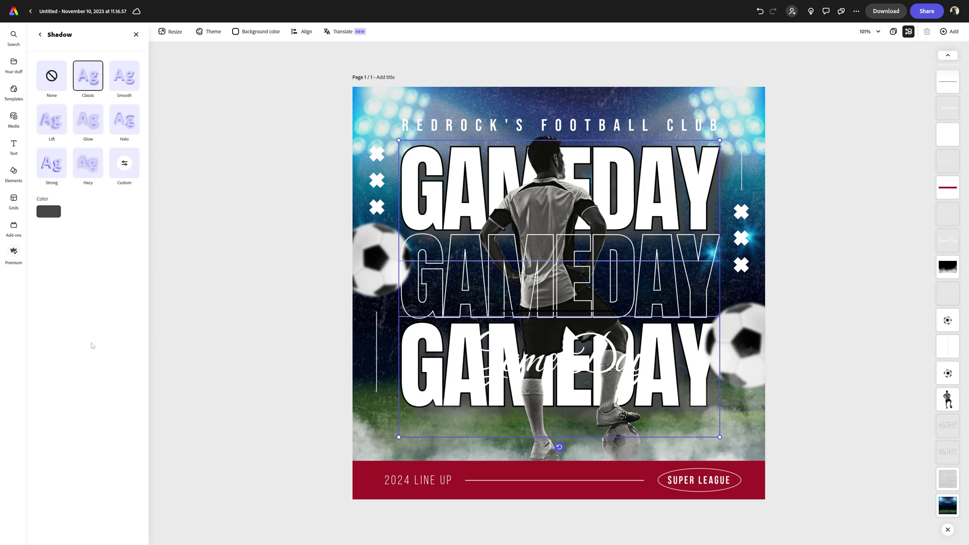
pyautogui.click(124, 167)
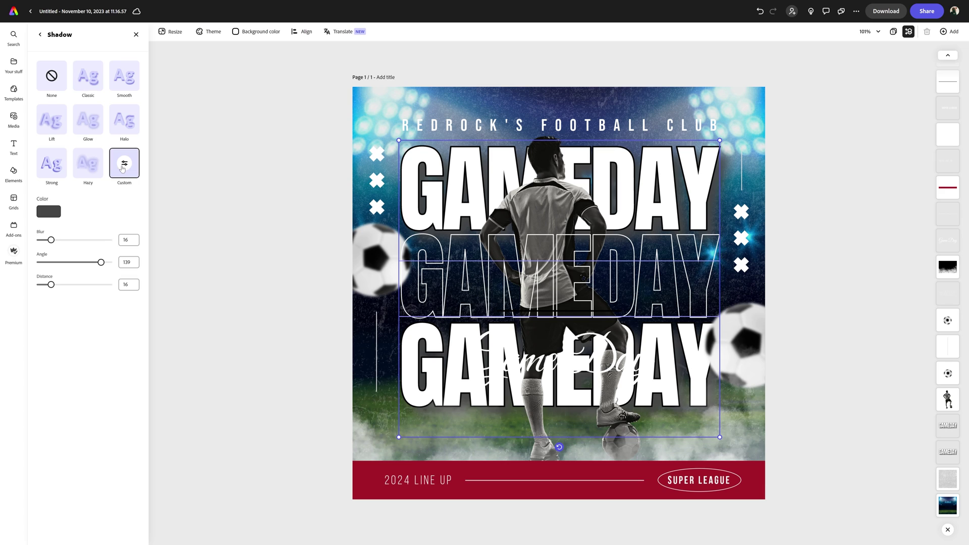
pyautogui.click(56, 212)
pyautogui.click(82, 182)
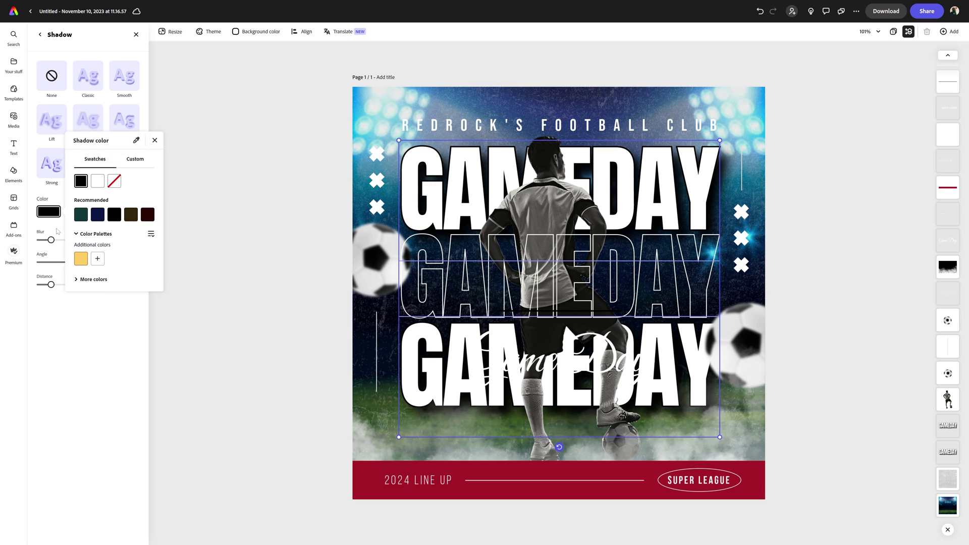
pyautogui.click(52, 240)
pyautogui.moveTo(51, 241); pyautogui.dragTo(27, 242)
pyautogui.moveTo(100, 266); pyautogui.dragTo(109, 263)
pyautogui.click(129, 284)
pyautogui.press('BackSpace')
pyautogui.press('BackSpace')
pyautogui.write('10')
pyautogui.click(116, 332)
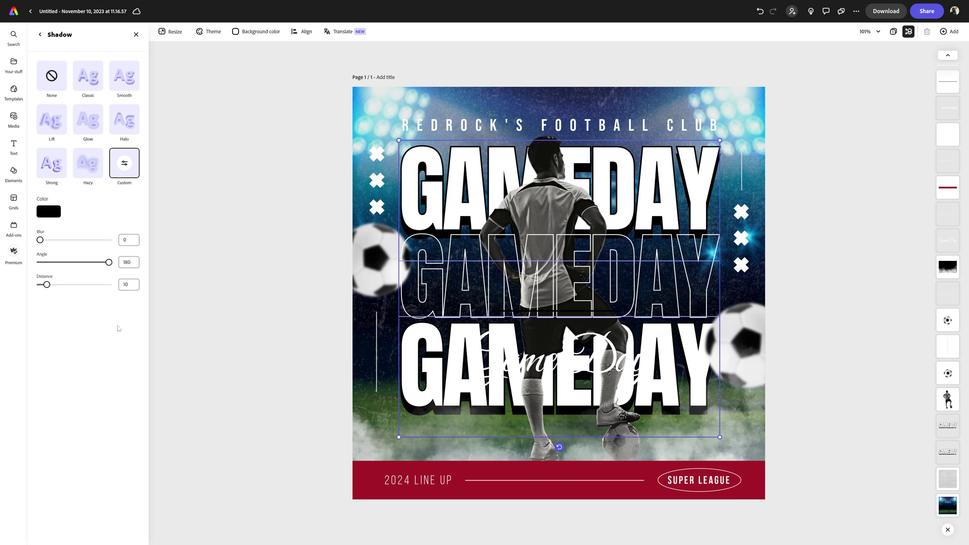
pyautogui.click(40, 34)
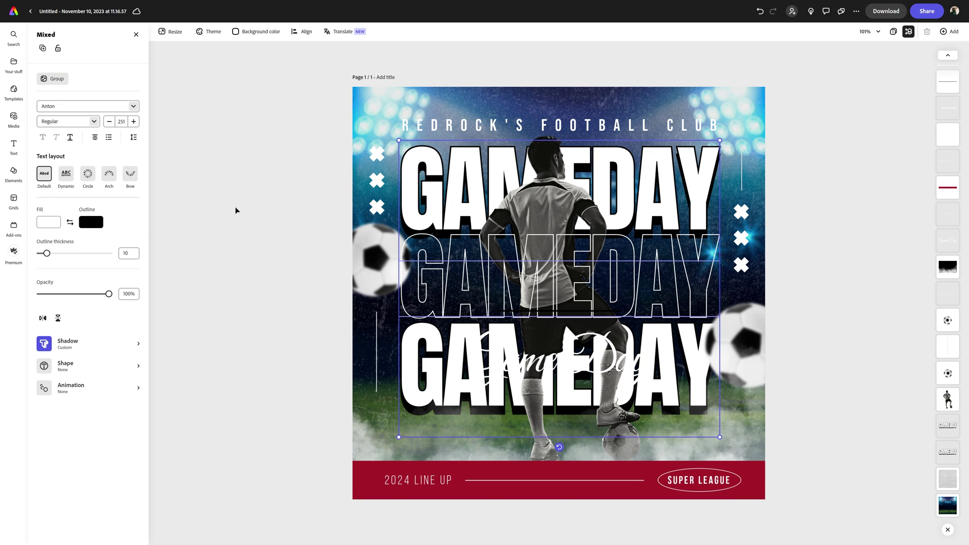
# Select the REDROCK'S FOOTBALL CLUB title and tighten its letter spacing
pyautogui.click(431, 127)
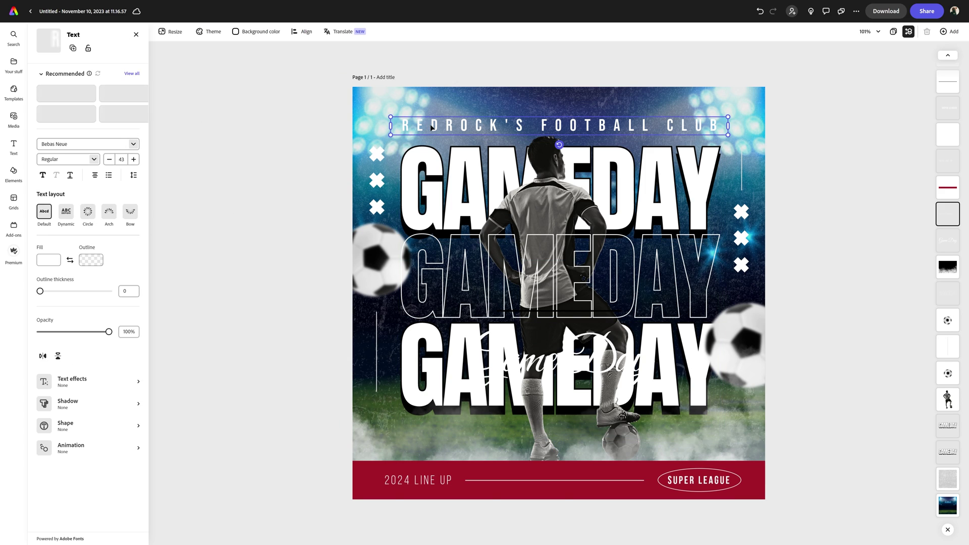
pyautogui.click(133, 175)
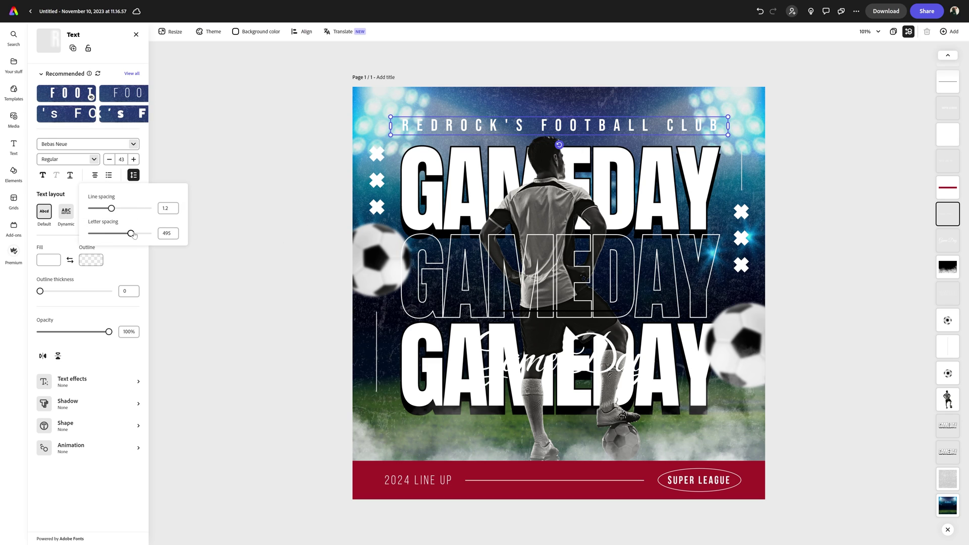
pyautogui.moveTo(130, 234); pyautogui.dragTo(116, 238)
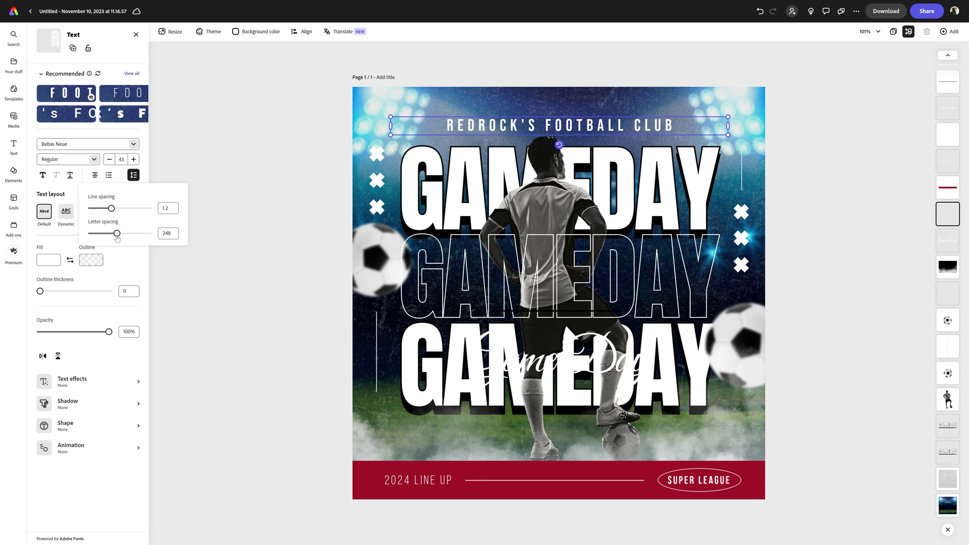
pyautogui.click(145, 174)
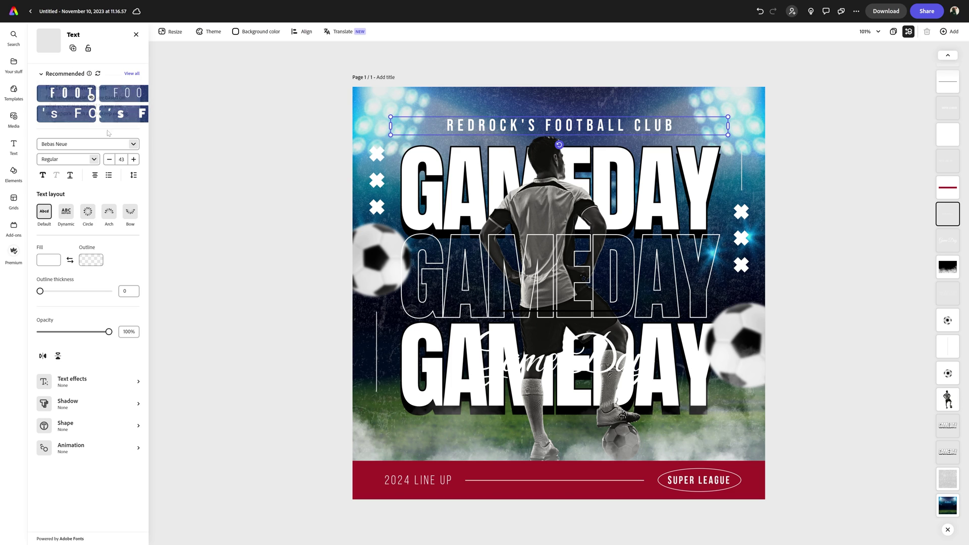
# Browse recommended text styles and similar fonts for the title without applying any
pyautogui.click(126, 74)
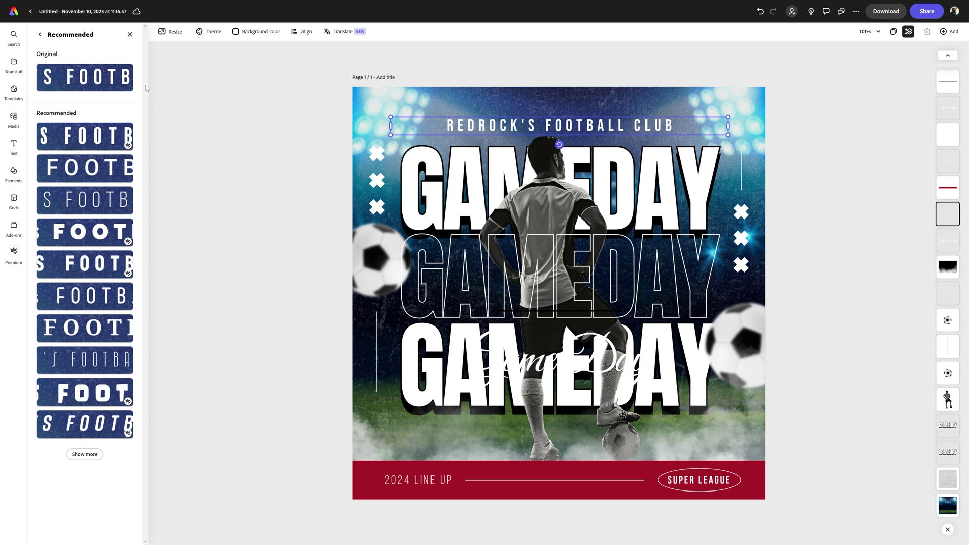
pyautogui.click(93, 454)
pyautogui.moveTo(148, 181)
pyautogui.mouseDown()
pyautogui.moveTo(146, 306)
pyautogui.moveTo(148, 190)
pyautogui.moveTo(158, 164)
pyautogui.mouseUp()
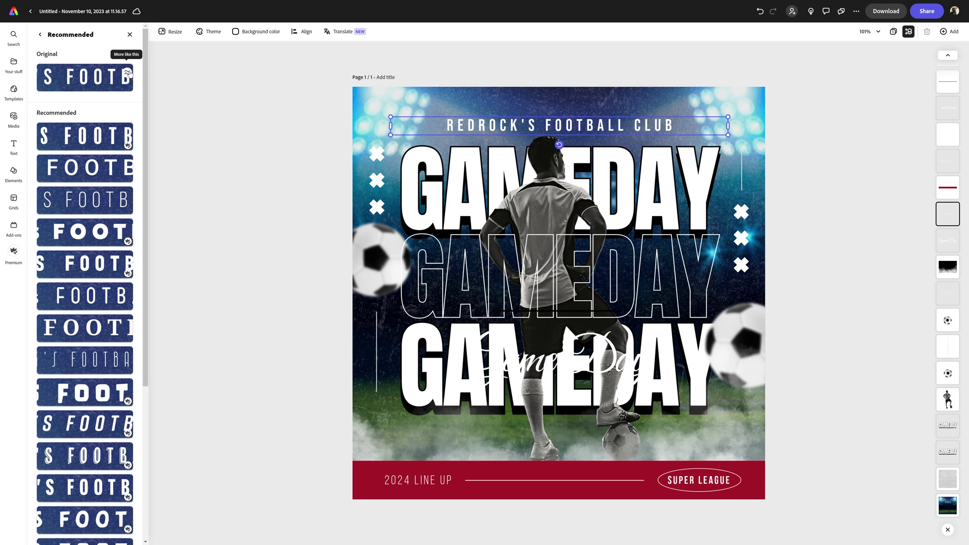
pyautogui.click(128, 73)
pyautogui.click(84, 391)
pyautogui.moveTo(148, 117)
pyautogui.mouseDown()
pyautogui.moveTo(150, 247)
pyautogui.moveTo(161, 107)
pyautogui.mouseUp()
pyautogui.click(130, 35)
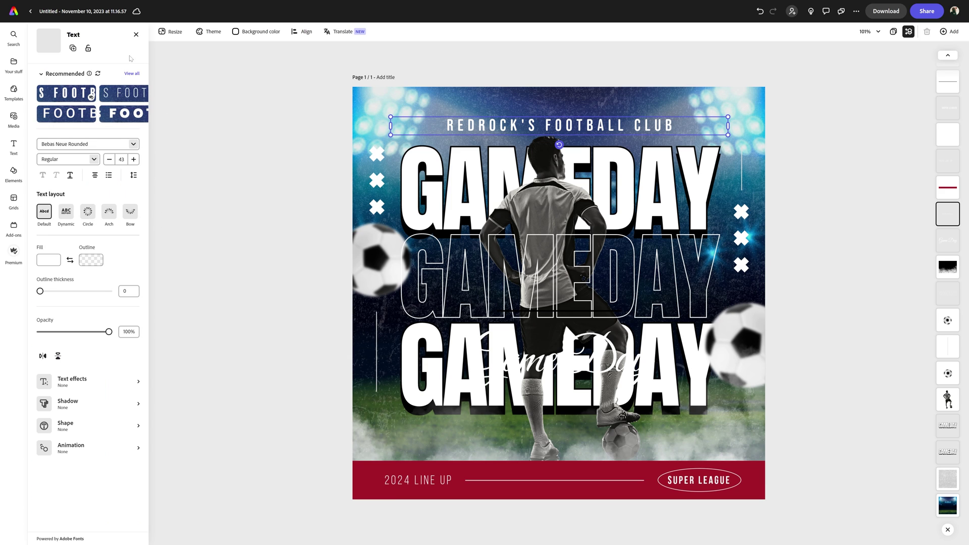
# Set the title's font size to 52 and tighten its letter spacing further
pyautogui.click(121, 159)
pyautogui.click(135, 160)
pyautogui.click(109, 159)
pyautogui.click(109, 159)
pyautogui.click(109, 159)
pyautogui.click(109, 159)
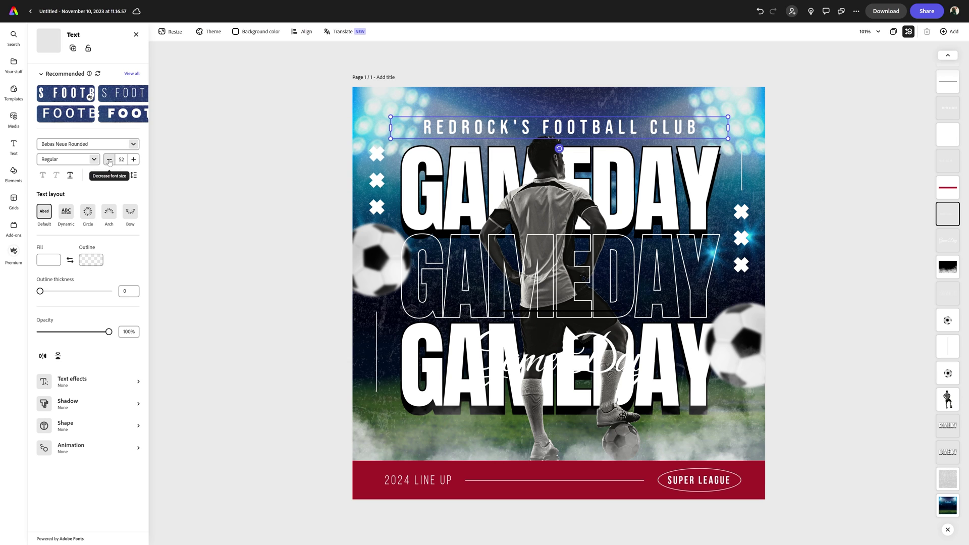
pyautogui.click(133, 174)
pyautogui.moveTo(121, 231); pyautogui.dragTo(108, 232)
# Replace the middle GAMEDAY text with 'DECEMBER' and '15' on two lines
pyautogui.click(473, 236)
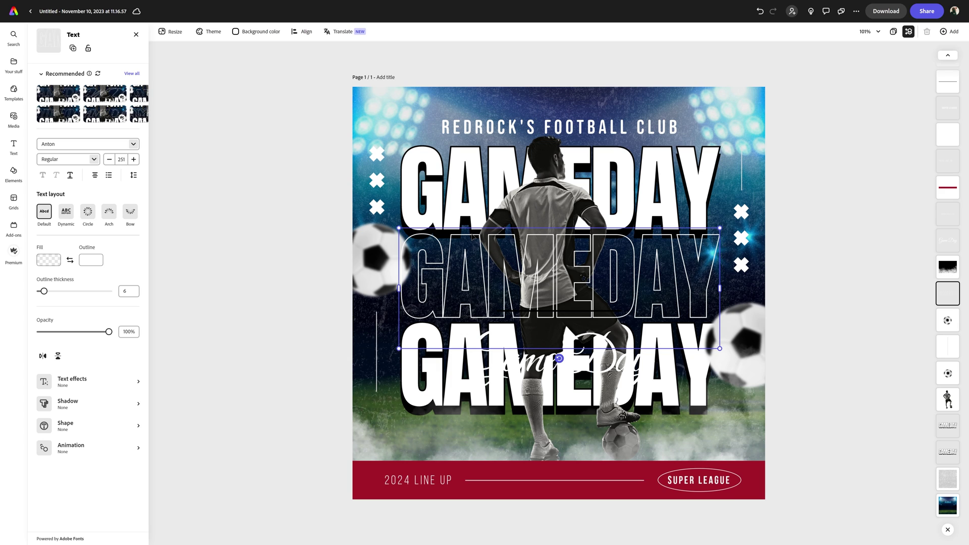
pyautogui.doubleClick(471, 235)
pyautogui.write('DECEMBER')
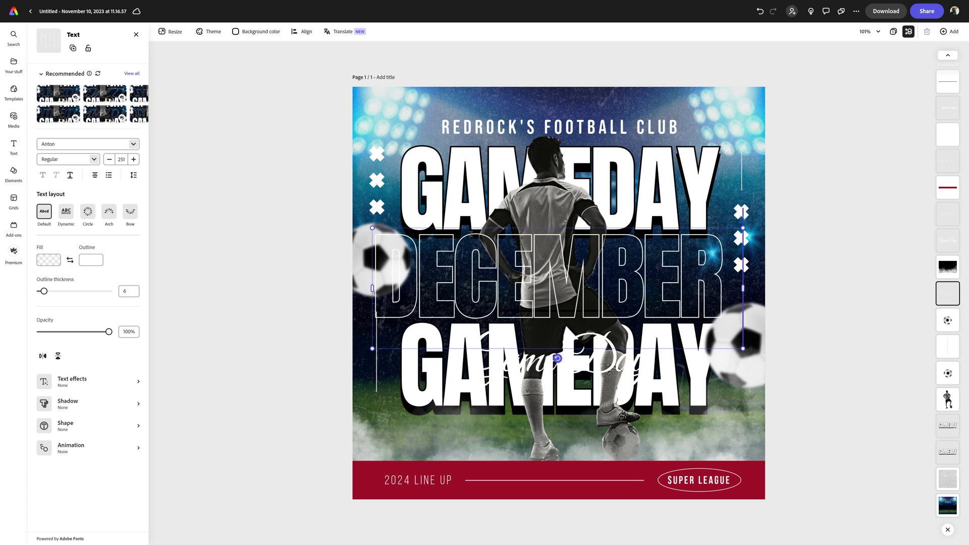
pyautogui.press('Return')
pyautogui.write('15')
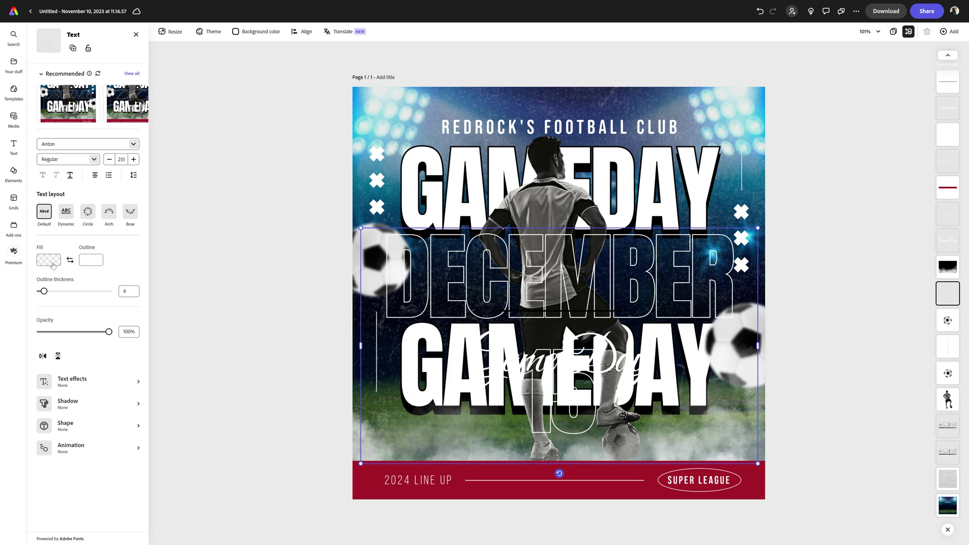
# Set the date text to Bebas Neue Rounded with solid white fill and no outline
pyautogui.click(85, 143)
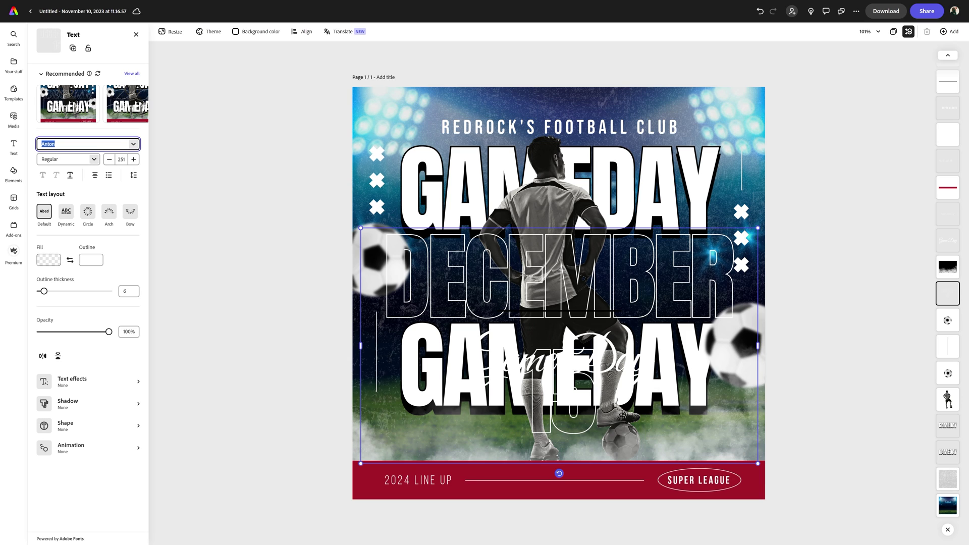
pyautogui.write('bebas')
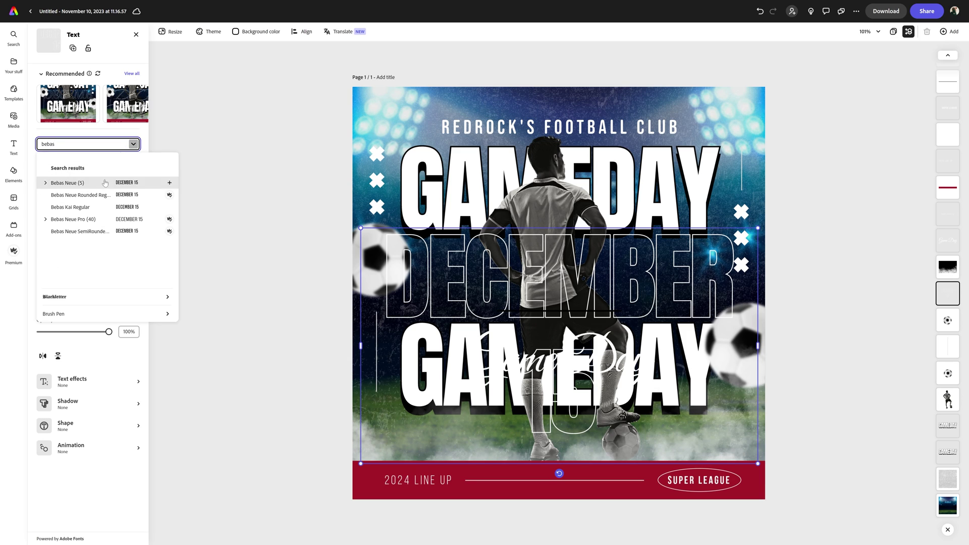
pyautogui.click(86, 196)
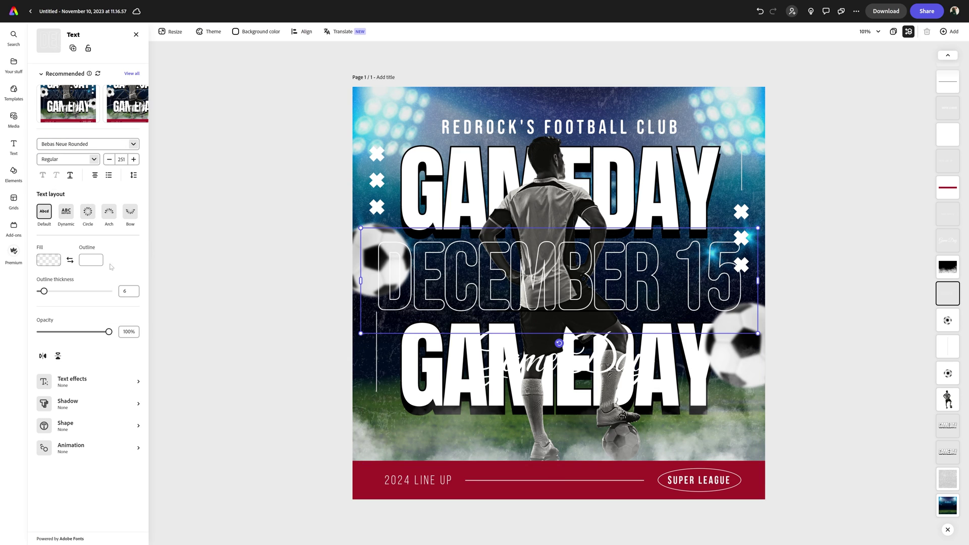
pyautogui.click(50, 261)
pyautogui.click(98, 231)
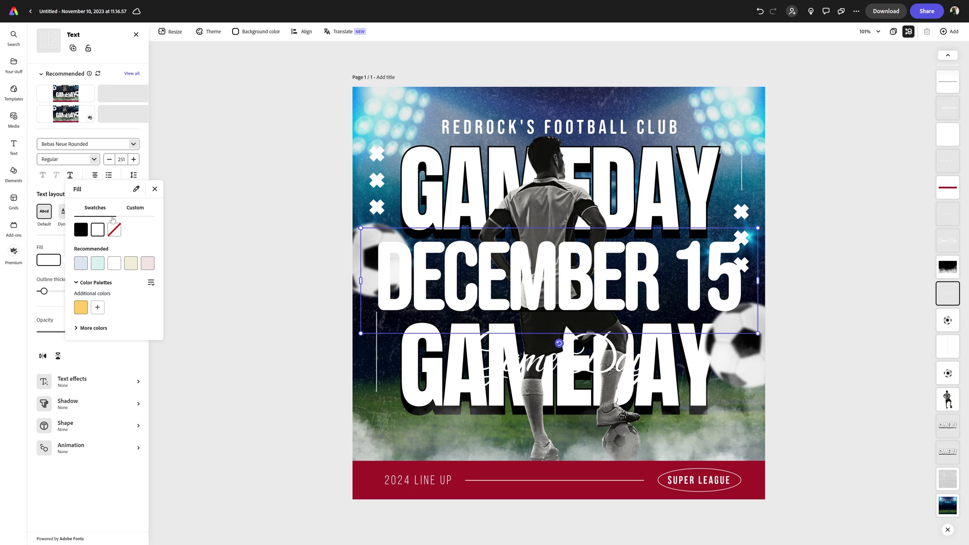
pyautogui.click(155, 190)
pyautogui.click(93, 264)
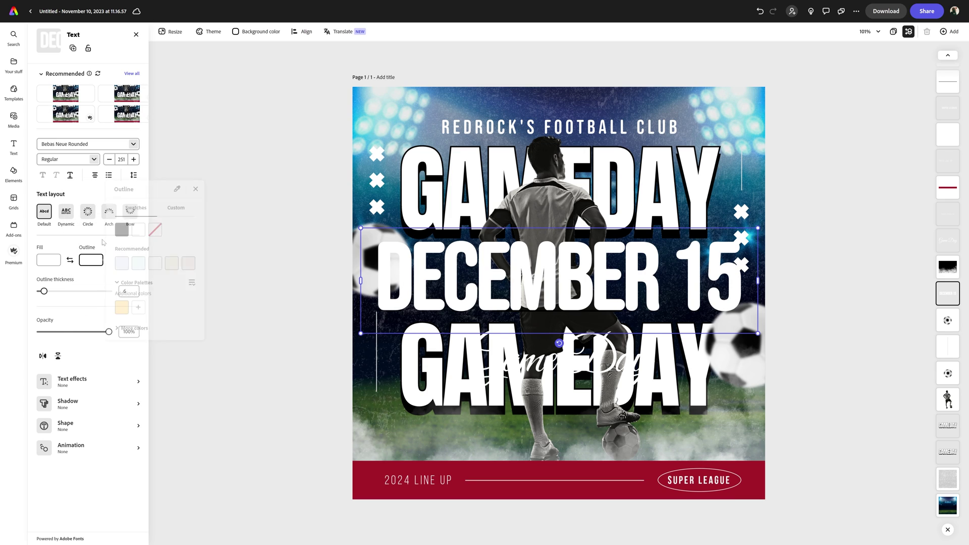
pyautogui.click(156, 231)
# Widen the date's letter spacing and set its font size to 120
pyautogui.click(133, 175)
pyautogui.moveTo(100, 233); pyautogui.dragTo(119, 235)
pyautogui.click(121, 159)
pyautogui.write('90')
pyautogui.press('Return')
pyautogui.click(122, 160)
pyautogui.write('120')
pyautogui.press('Return')
pyautogui.click(134, 175)
pyautogui.click(202, 250)
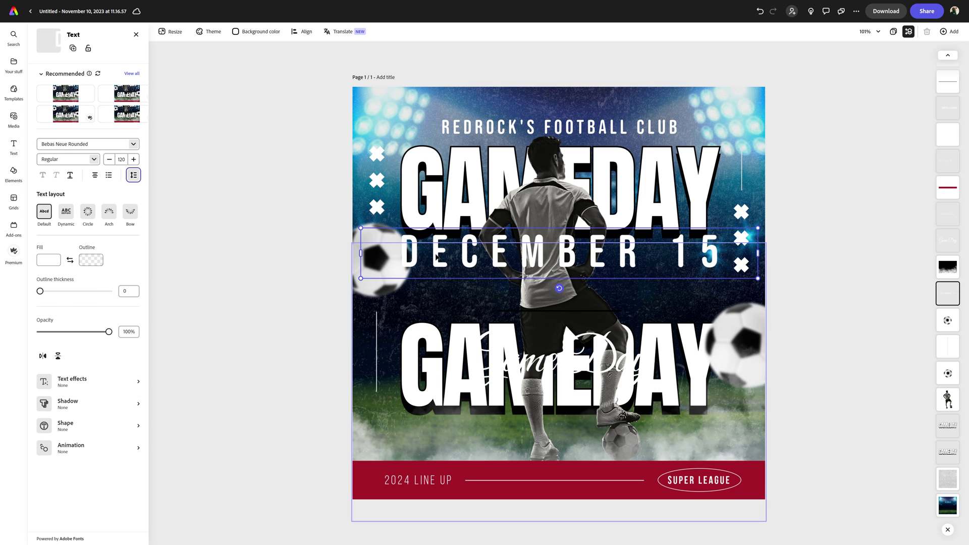
# Move DECEMBER 15 slightly down and nudge the lower GAMEDAY up beneath it
pyautogui.moveTo(437, 257); pyautogui.dragTo(437, 270)
pyautogui.click(948, 426)
pyautogui.hotkey('shift', 'Up')
pyautogui.hotkey('shift', 'Up')
pyautogui.hotkey('shift', 'Up')
pyautogui.hotkey('shift', 'Up')
pyautogui.hotkey('shift', 'Up')
pyautogui.hotkey('shift', 'Up')
pyautogui.hotkey('shift', 'Up')
pyautogui.hotkey('shift', 'Up')
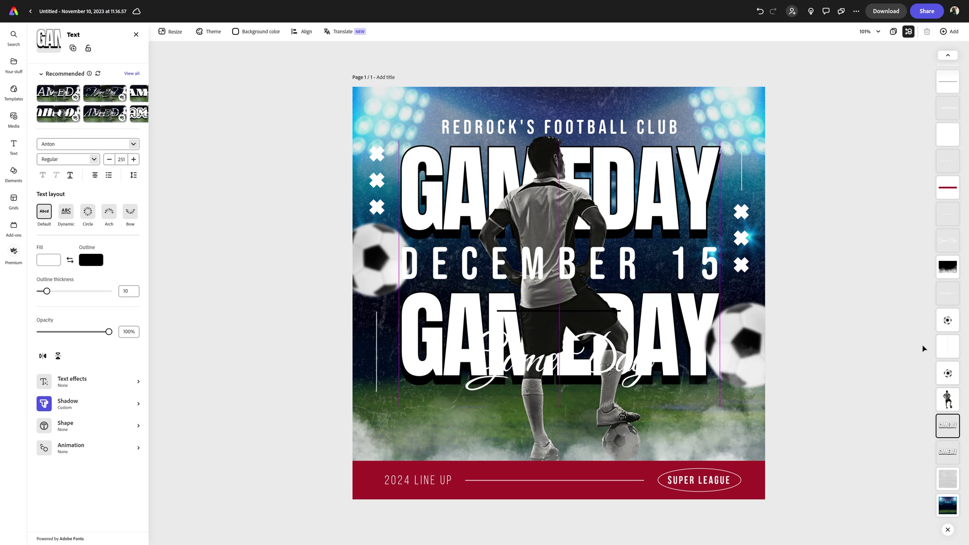
pyautogui.click(864, 342)
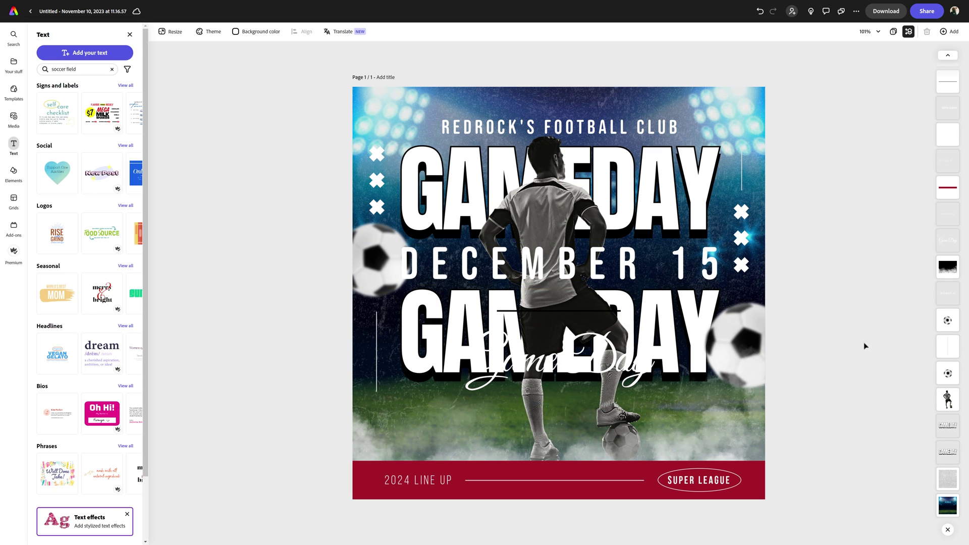
# Delete the Game Day script text and the thin black line over the player
pyautogui.click(589, 358)
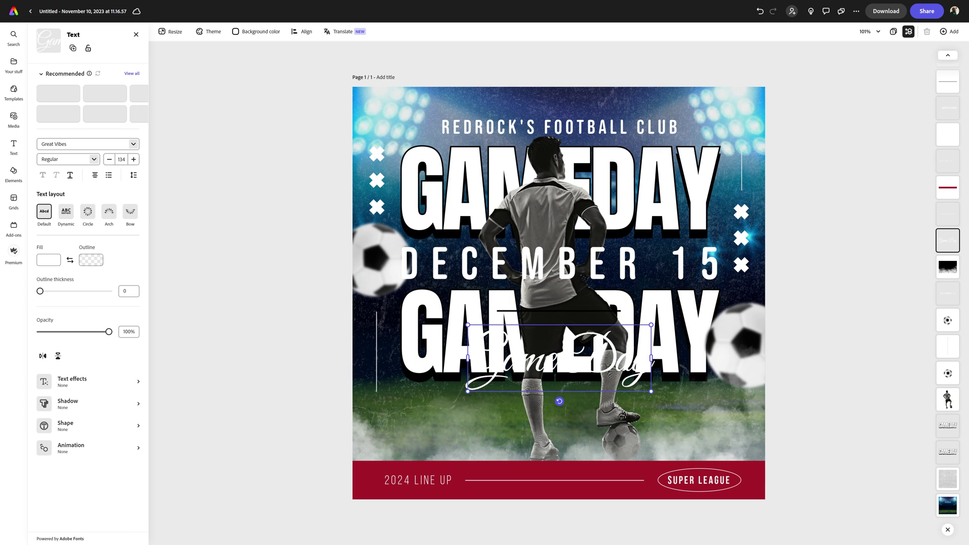
pyautogui.press('Delete')
pyautogui.click(594, 312)
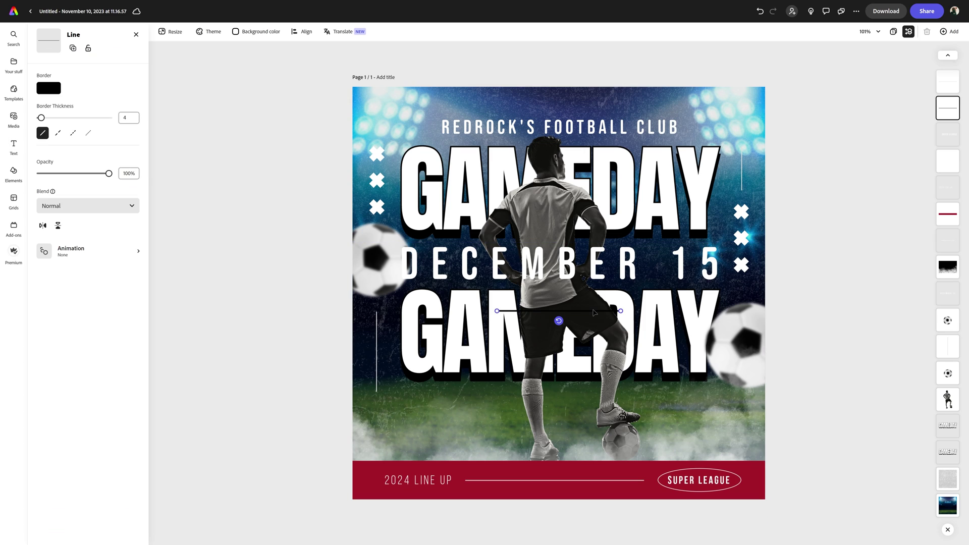
pyautogui.press('Delete')
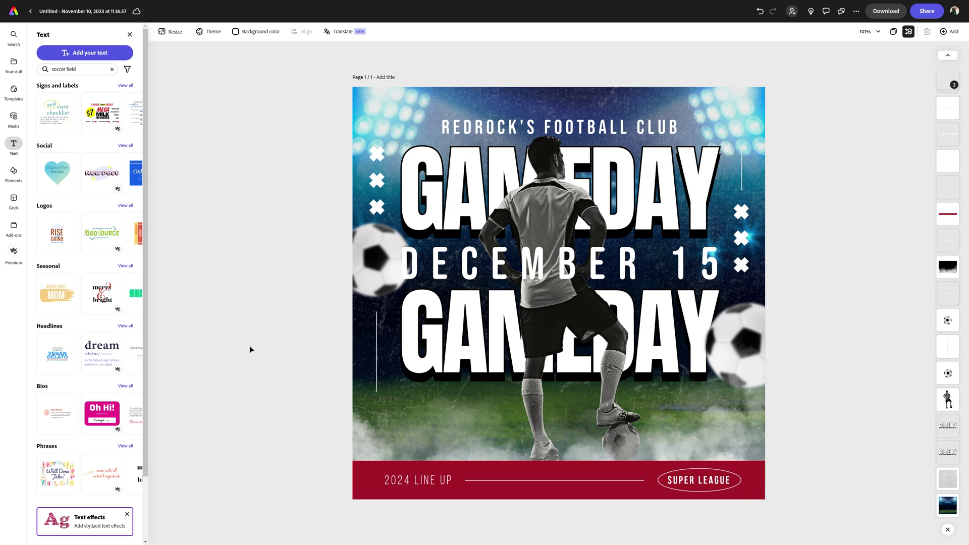
# Recolour the red footer bar with dark green sampled from the poster
pyautogui.click(367, 471)
pyautogui.click(49, 91)
pyautogui.click(137, 17)
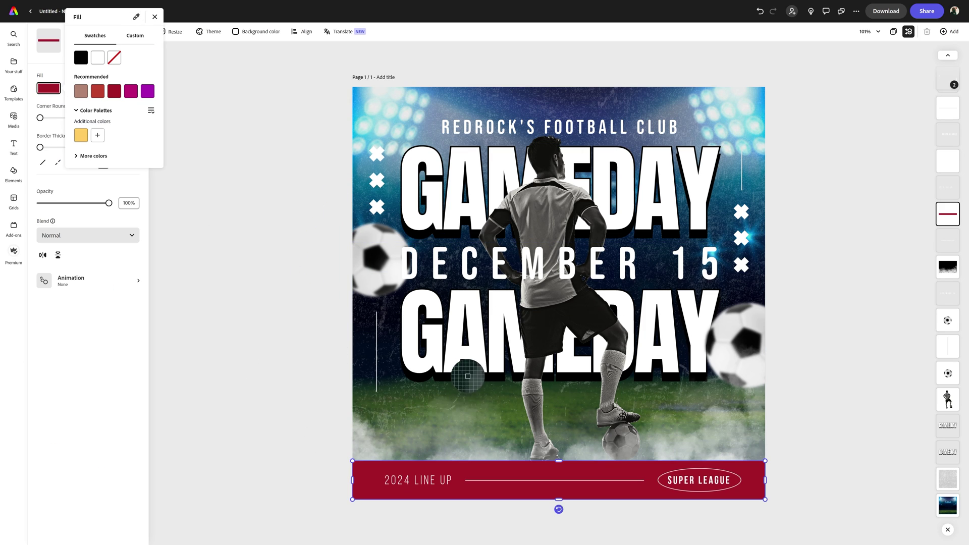
pyautogui.click(468, 376)
# Change the footer text from 2024 LINE UP to 'TICKETS AVAILABLE' on one line
pyautogui.doubleClick(418, 480)
pyautogui.write('TICKETS AVAILABLE!')
pyautogui.moveTo(474, 488); pyautogui.dragTo(496, 480)
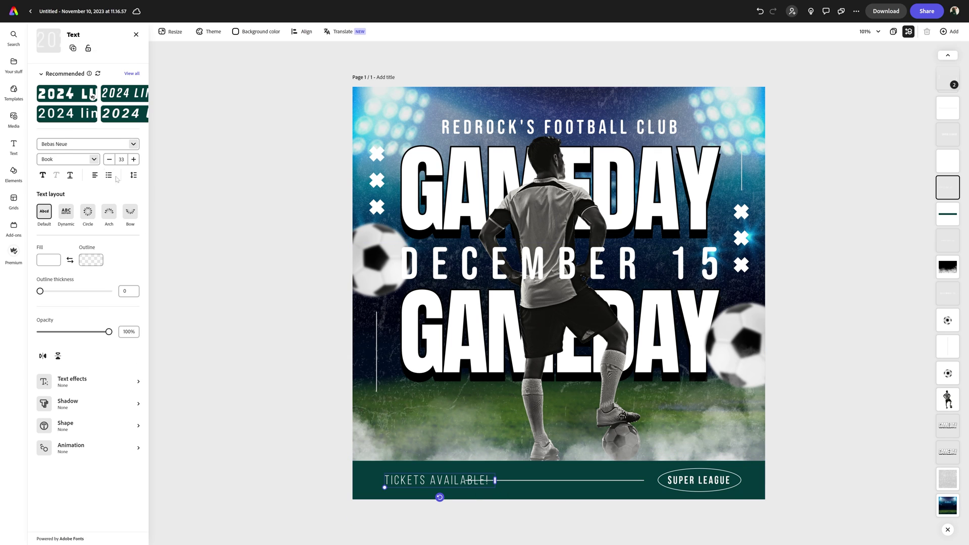
pyautogui.click(465, 483)
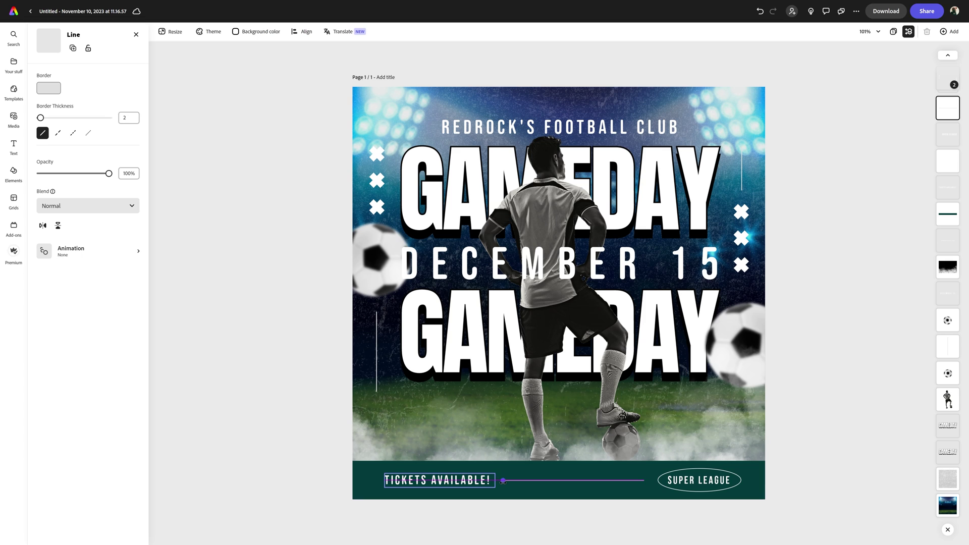
pyautogui.click(275, 443)
pyautogui.click(376, 180)
# Ungroup the X marks and footballs, raising the left football and lowering the left X marks
pyautogui.rightClick(374, 184)
pyautogui.click(398, 294)
pyautogui.moveTo(386, 261); pyautogui.dragTo(386, 183)
pyautogui.moveTo(382, 158); pyautogui.dragTo(384, 242)
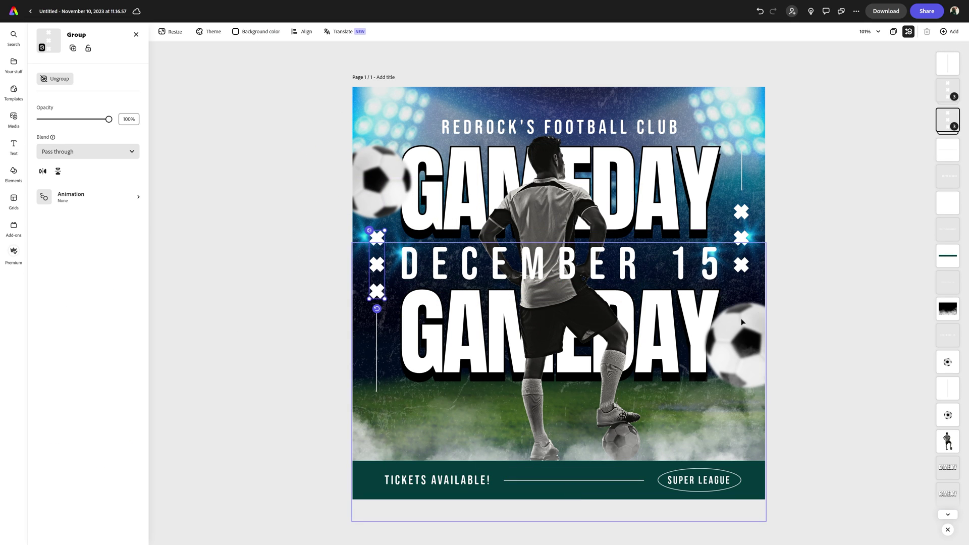
# Shift the right football left and lower the right X marks and vertical line
pyautogui.click(374, 178)
pyautogui.click(808, 351)
pyautogui.moveTo(809, 349); pyautogui.dragTo(805, 348)
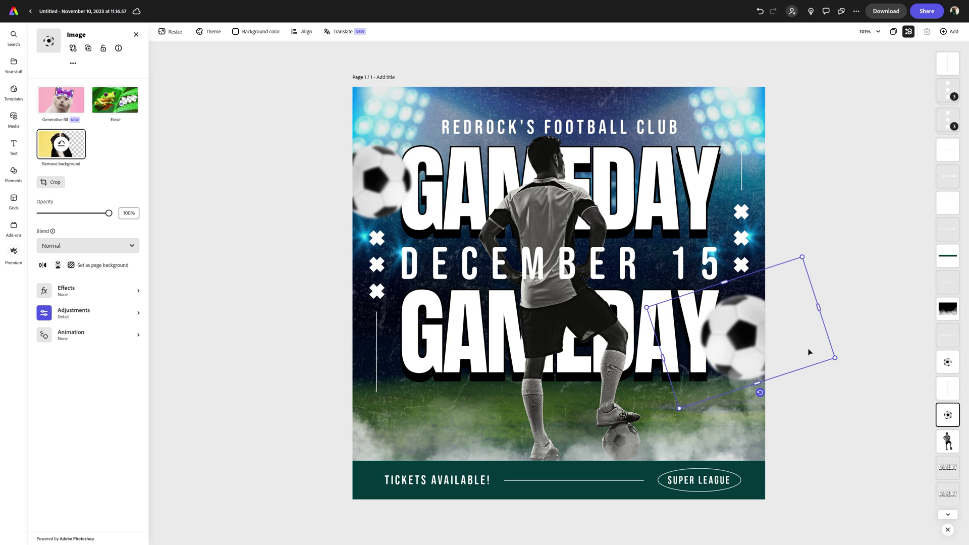
pyautogui.moveTo(741, 264); pyautogui.dragTo(742, 272)
pyautogui.moveTo(741, 168); pyautogui.dragTo(742, 175)
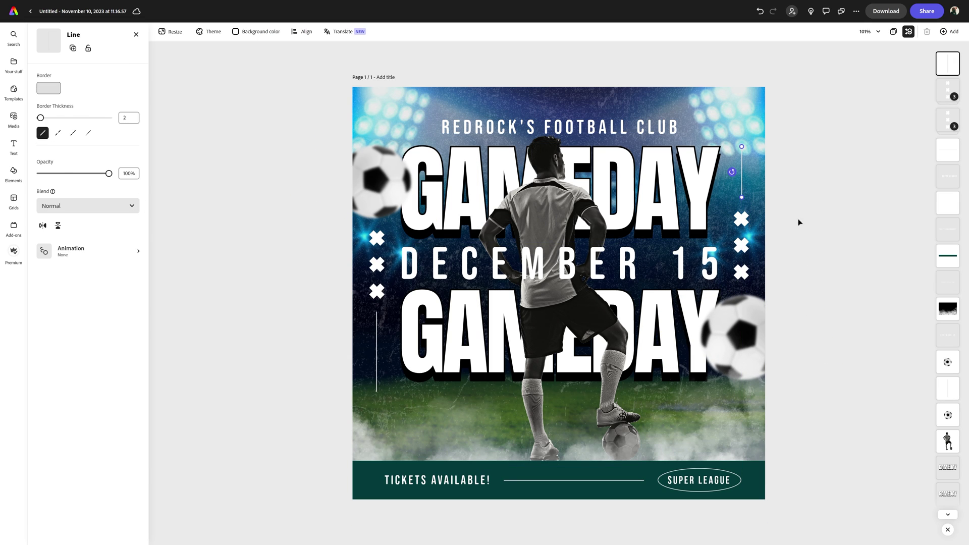
pyautogui.click(826, 236)
pyautogui.moveTo(377, 265); pyautogui.dragTo(377, 263)
pyautogui.click(284, 270)
# Move the club title, GAMEDAY, DECEMBER 15 and lower GAMEDAY headlines up slightly together
pyautogui.click(950, 475)
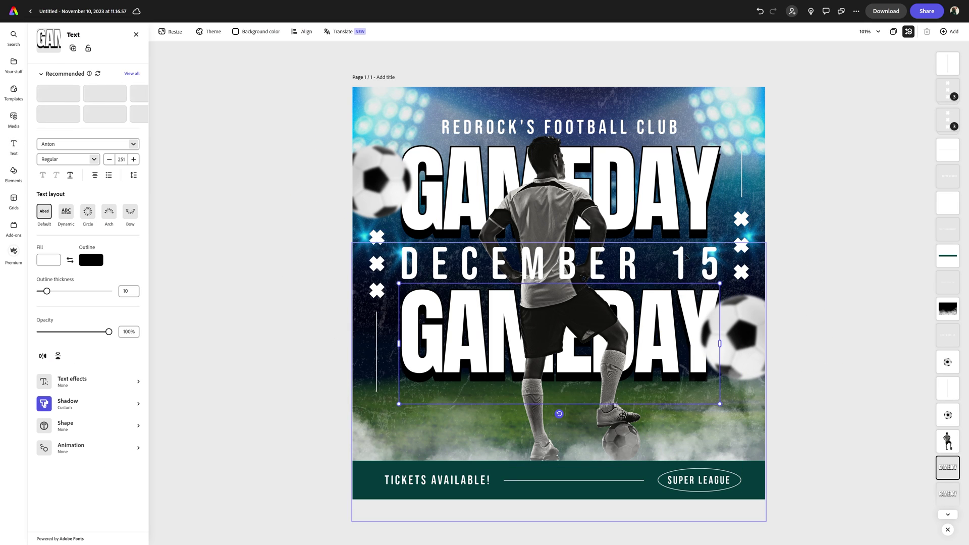
pyautogui.keyDown('shift'); pyautogui.click(696, 247); pyautogui.keyUp('shift')
pyautogui.keyDown('shift'); pyautogui.click(709, 192); pyautogui.keyUp('shift')
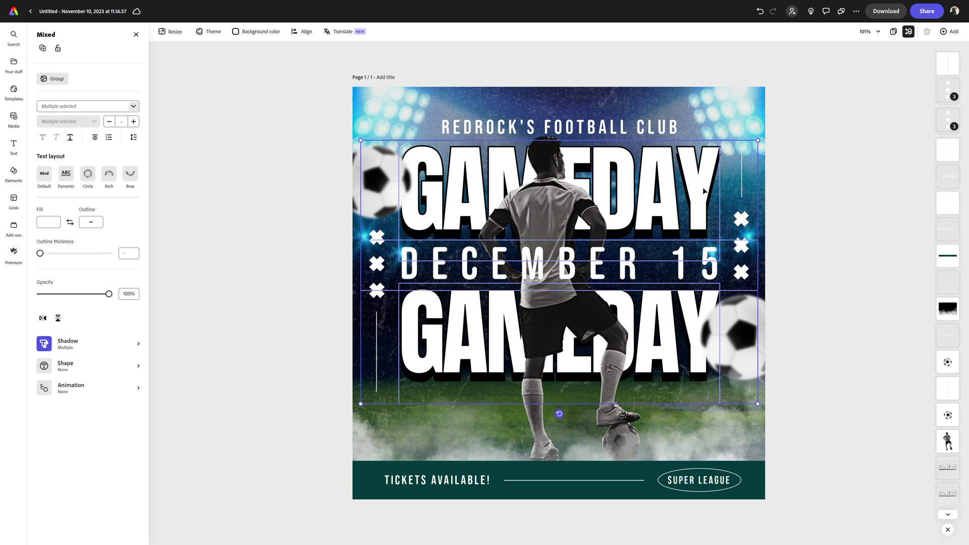
pyautogui.keyDown('shift'); pyautogui.click(668, 128); pyautogui.keyUp('shift')
pyautogui.moveTo(669, 129); pyautogui.dragTo(669, 125)
pyautogui.click(340, 193)
# Fine-tune the footballs' positions and raise the left X marks a little
pyautogui.moveTo(378, 184); pyautogui.dragTo(378, 178)
pyautogui.moveTo(735, 332); pyautogui.dragTo(735, 331)
pyautogui.click(878, 353)
pyautogui.click(742, 175)
pyautogui.moveTo(377, 290); pyautogui.dragTo(377, 285)
pyautogui.click(227, 275)
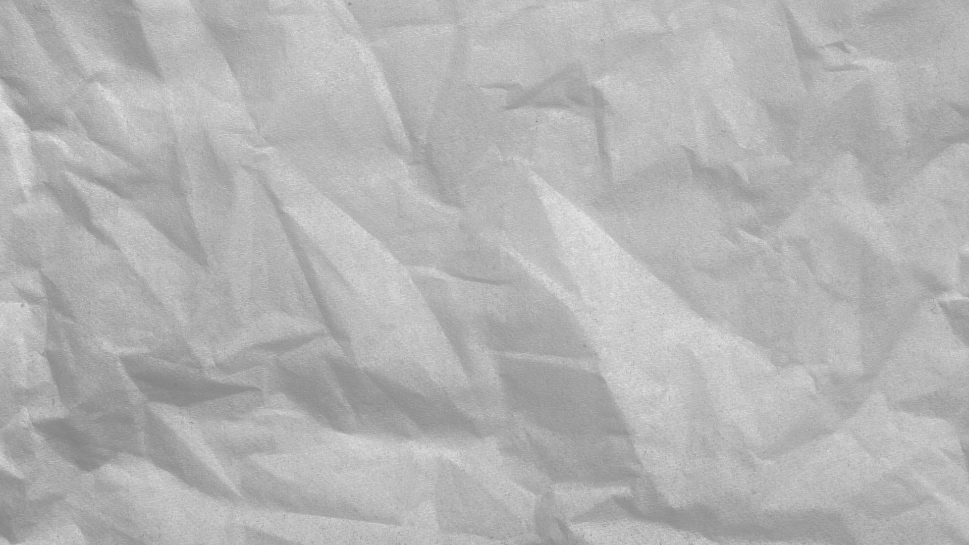